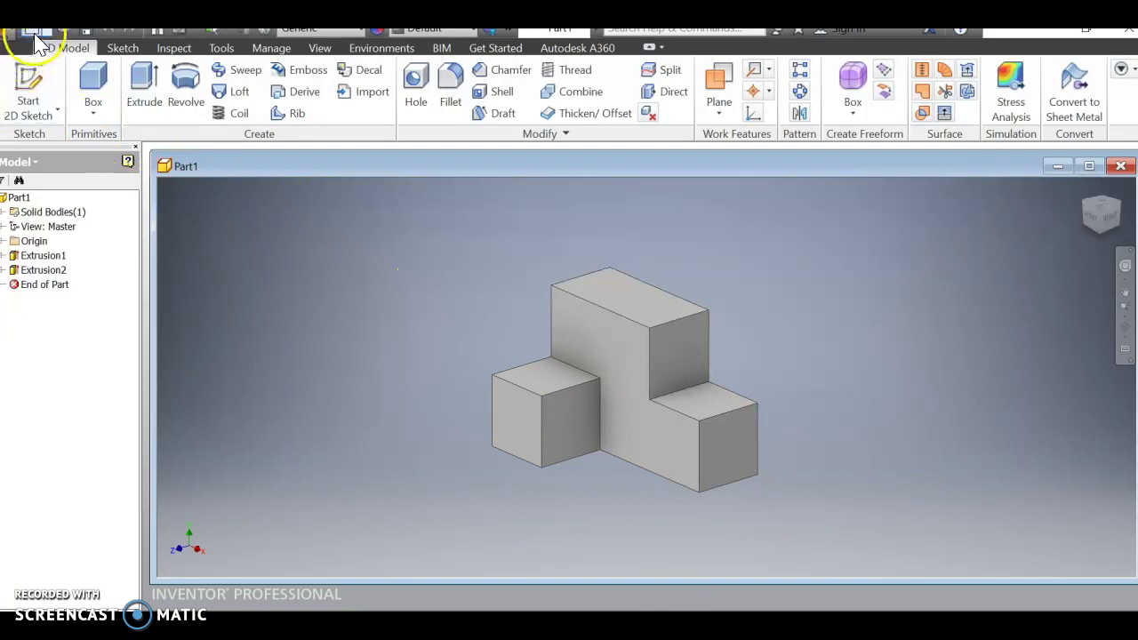
Step: Create a new part file from the Standard.ipt template
click(32, 32)
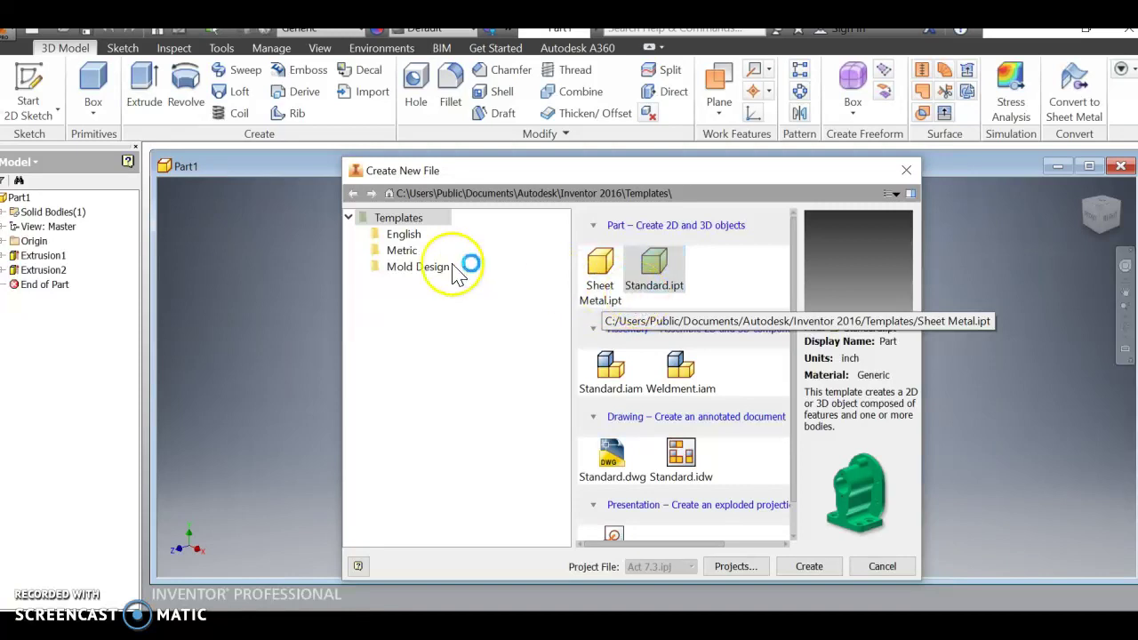
click(403, 252)
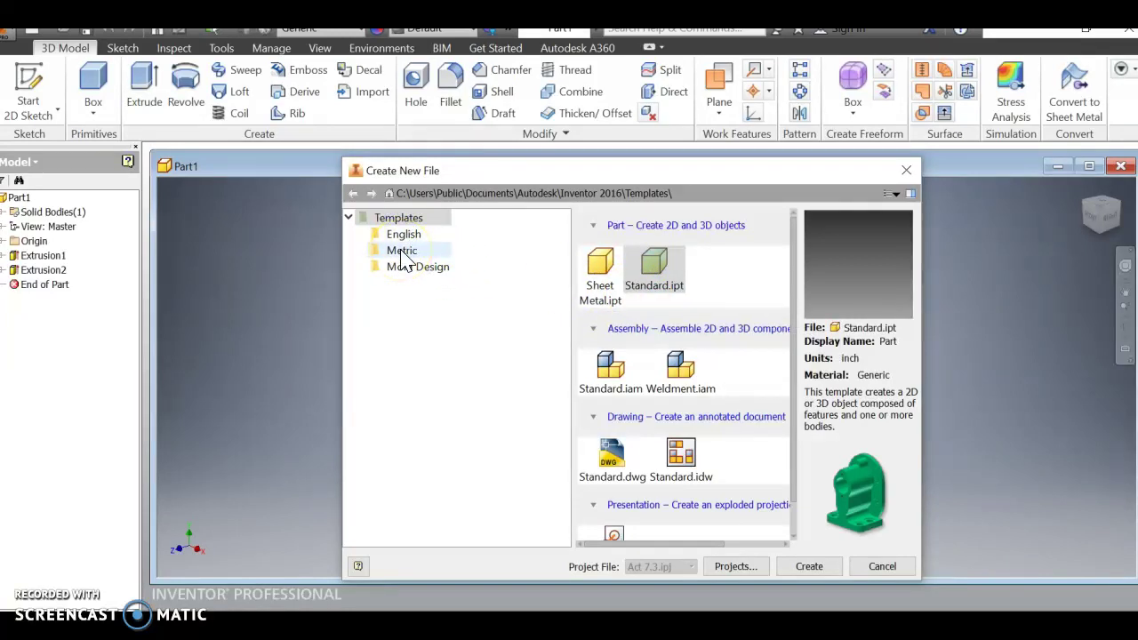
click(662, 271)
double_click(663, 271)
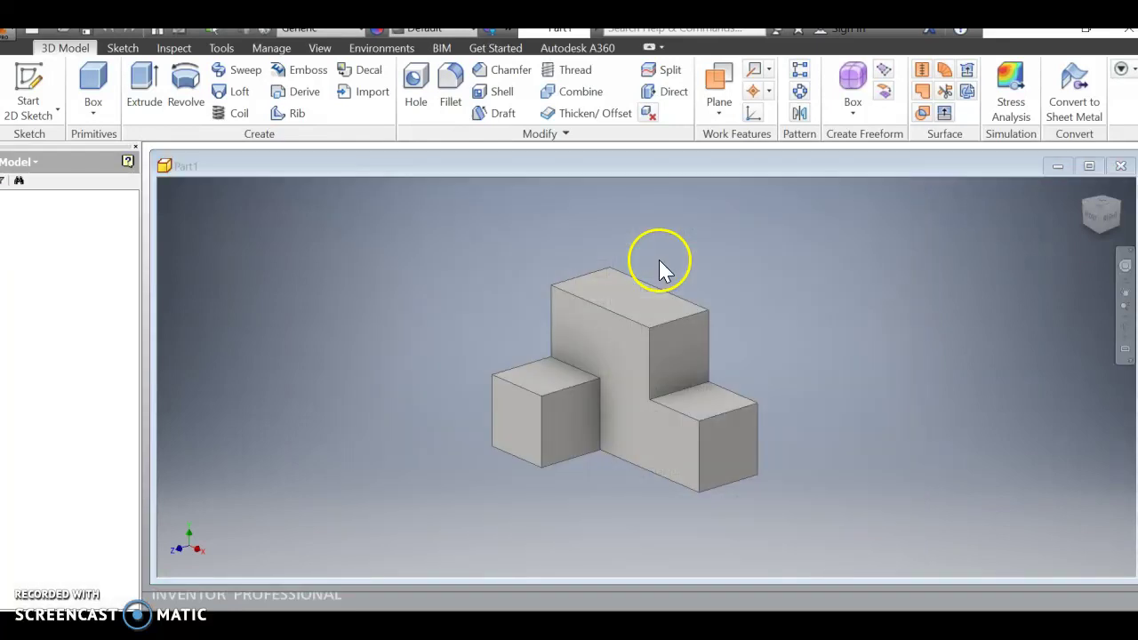
Step: Sketch a two-point rectangle 2.25 in wide and 1.5 in high from the origin on the front XY plane and finish the sketch
click(27, 86)
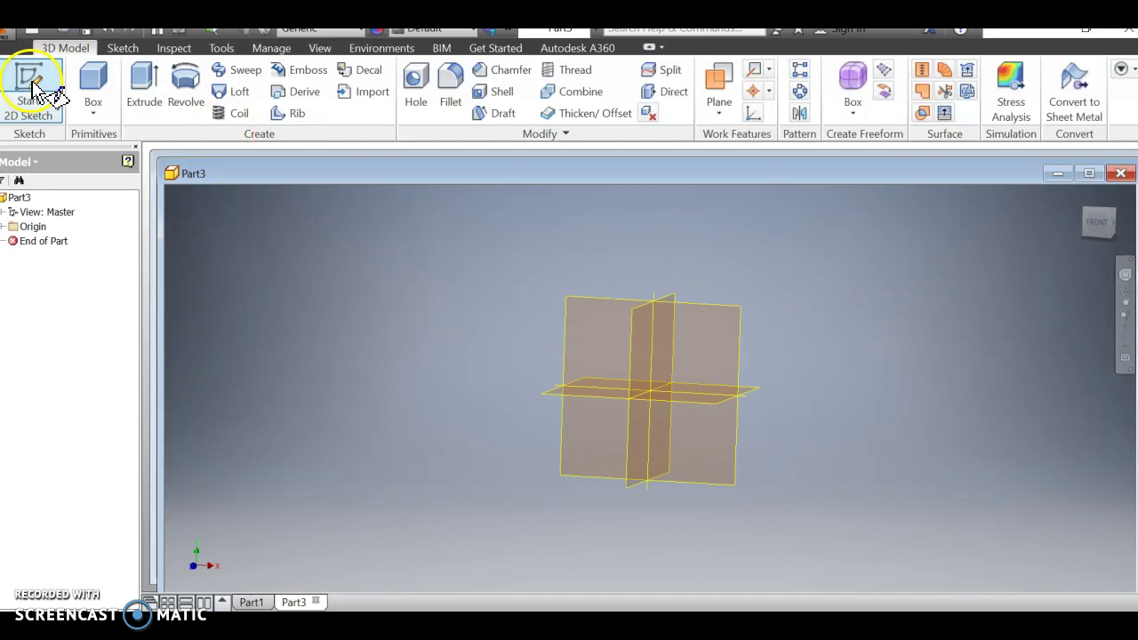
click(585, 272)
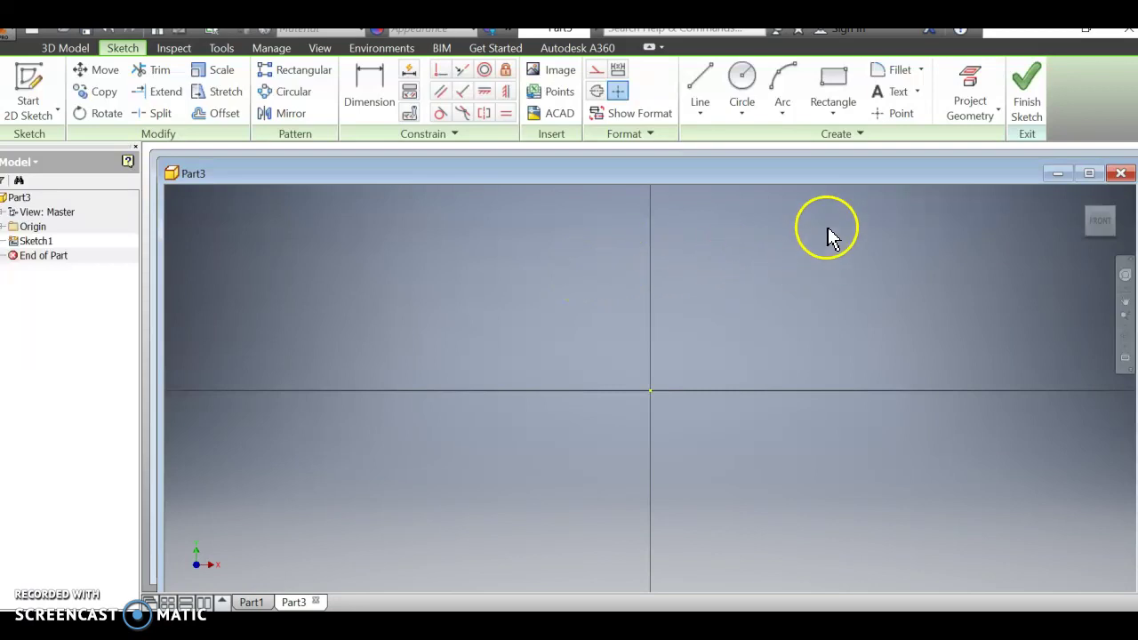
click(835, 115)
click(849, 148)
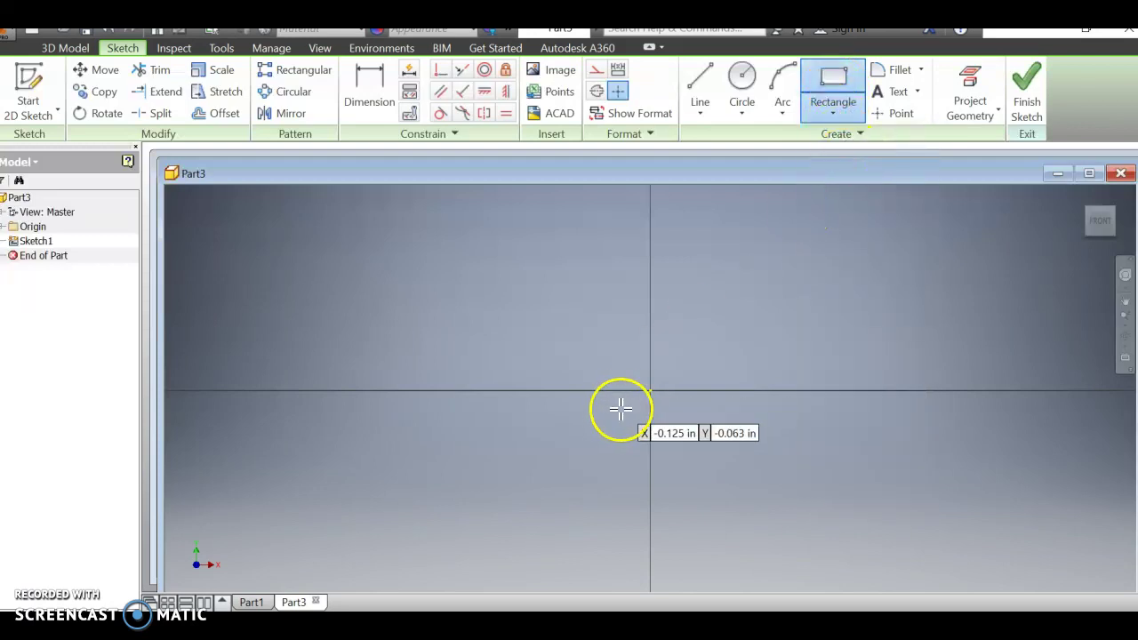
click(649, 391)
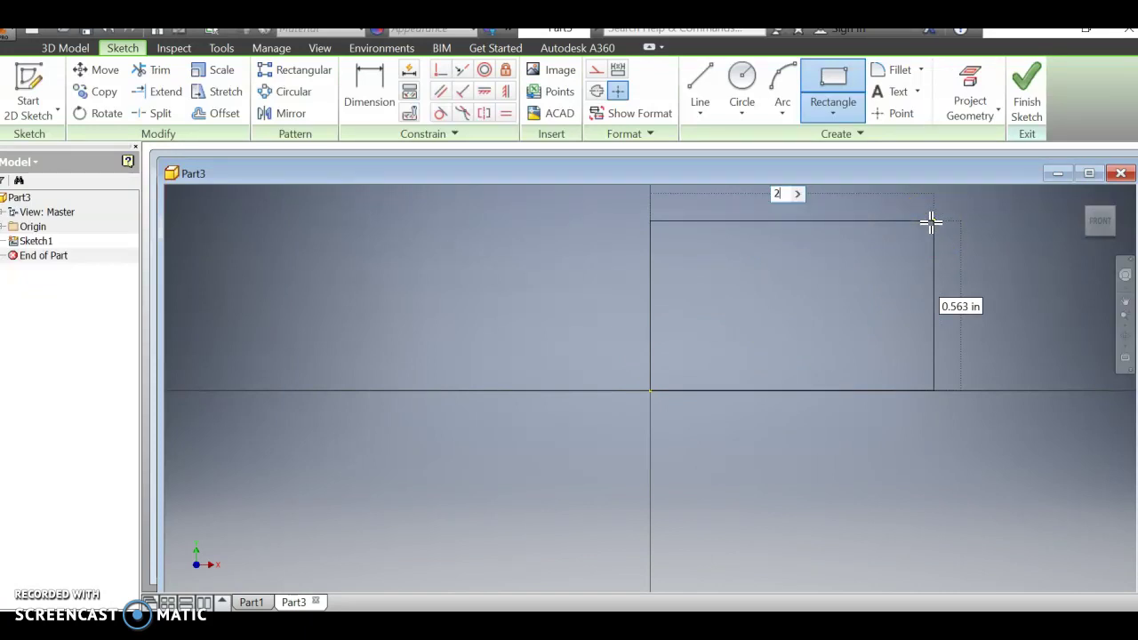
text(2.25)
key(Tab)
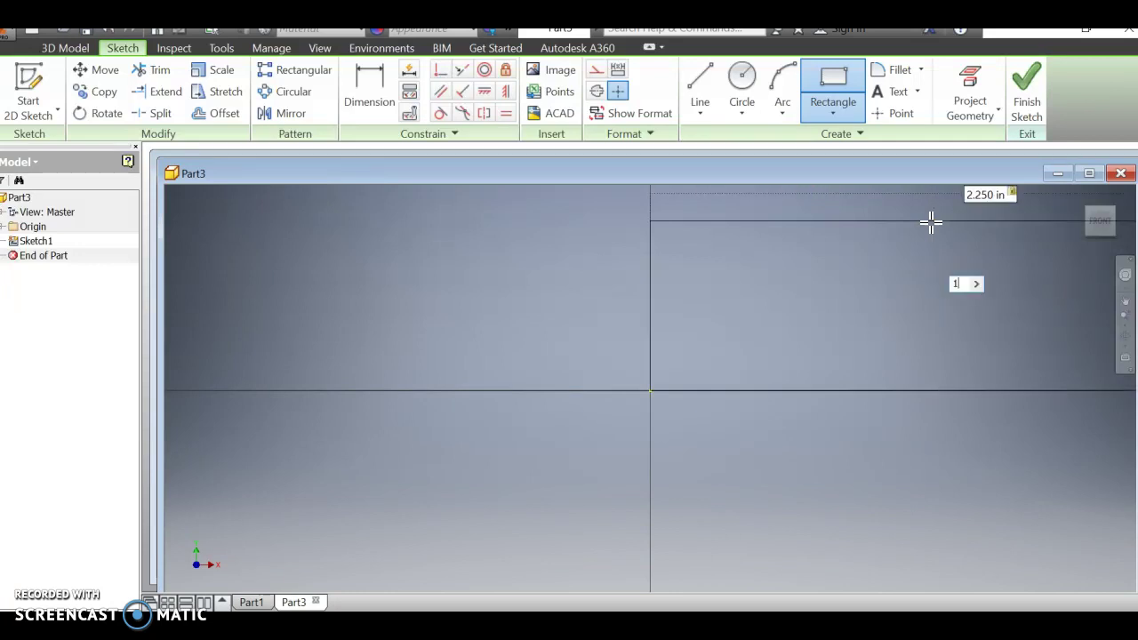
text(1.5)
key(Return)
mouse_move(924, 233)
middle_down()
mouse_move(919, 249)
mouse_move(772, 313)
mouse_move(528, 476)
middle_up()
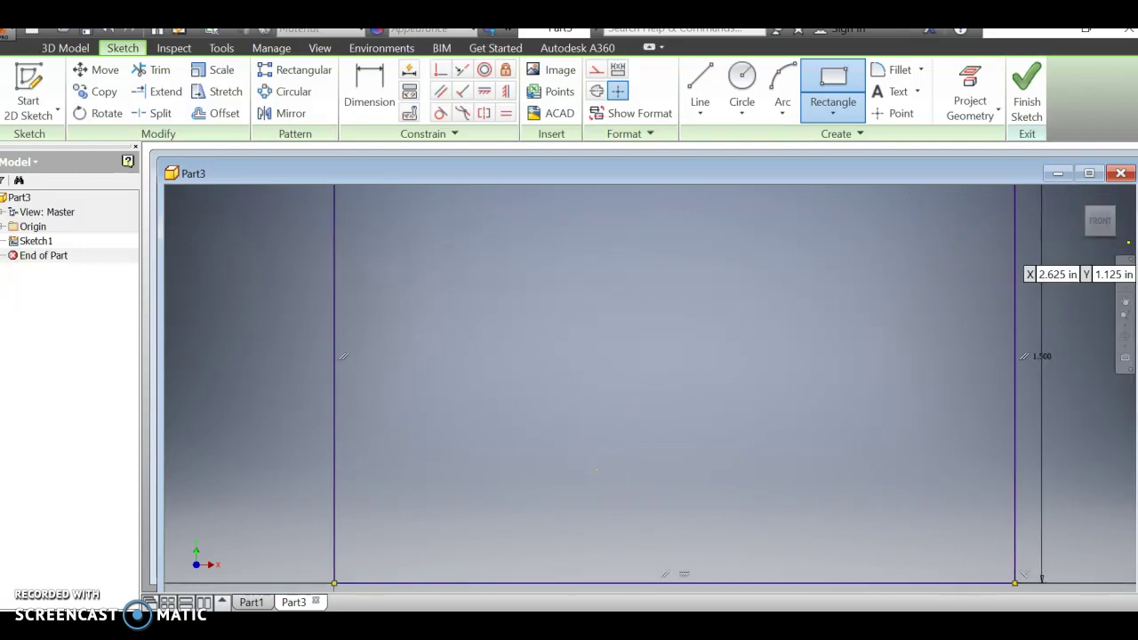
scroll(818, 435, up, 3)
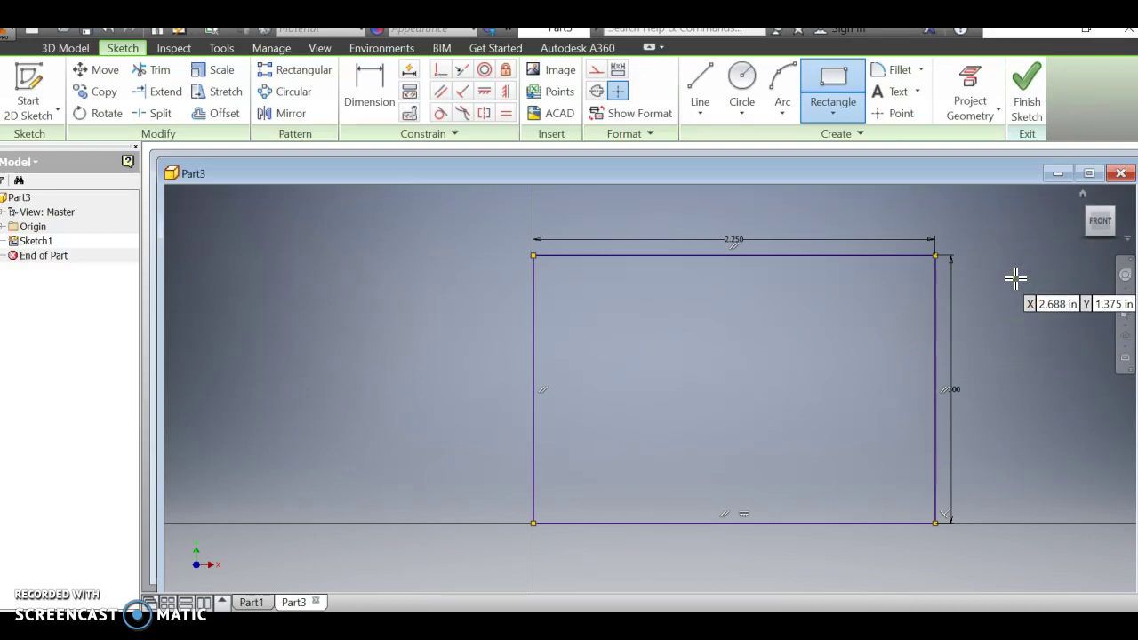
click(1027, 84)
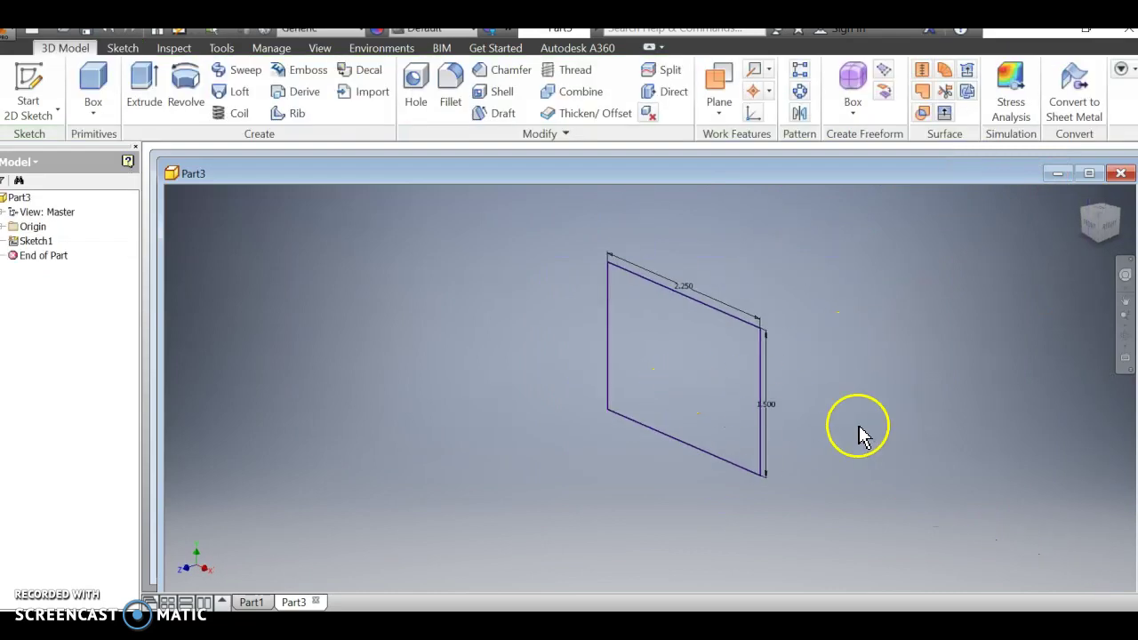
Step: Extrude the rectangle 1.5 in into a solid block
click(142, 84)
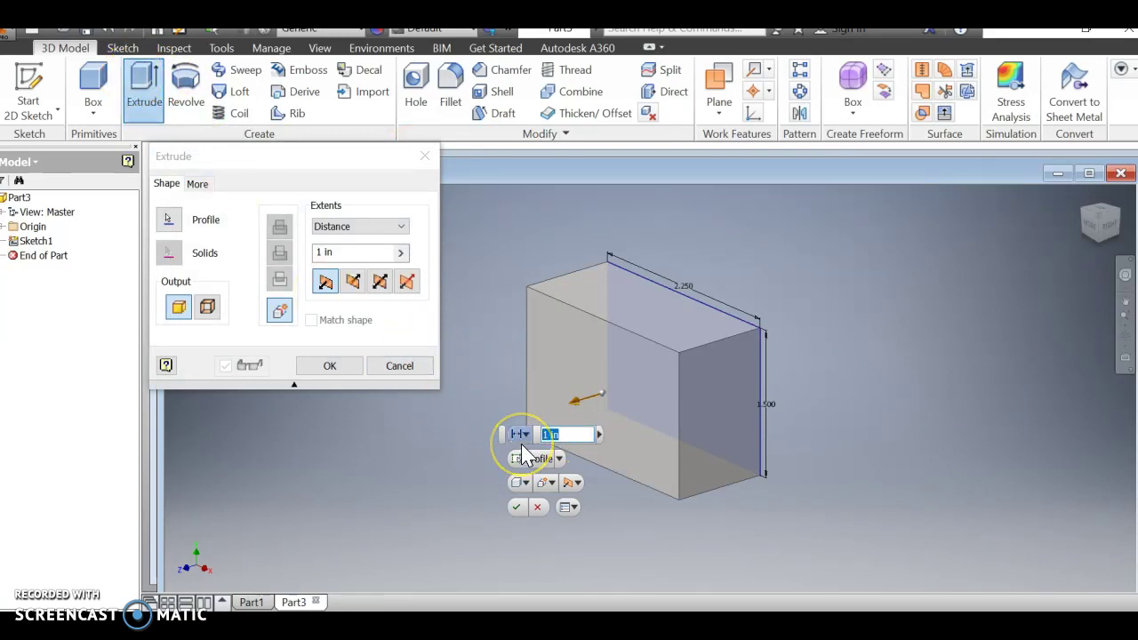
click(464, 503)
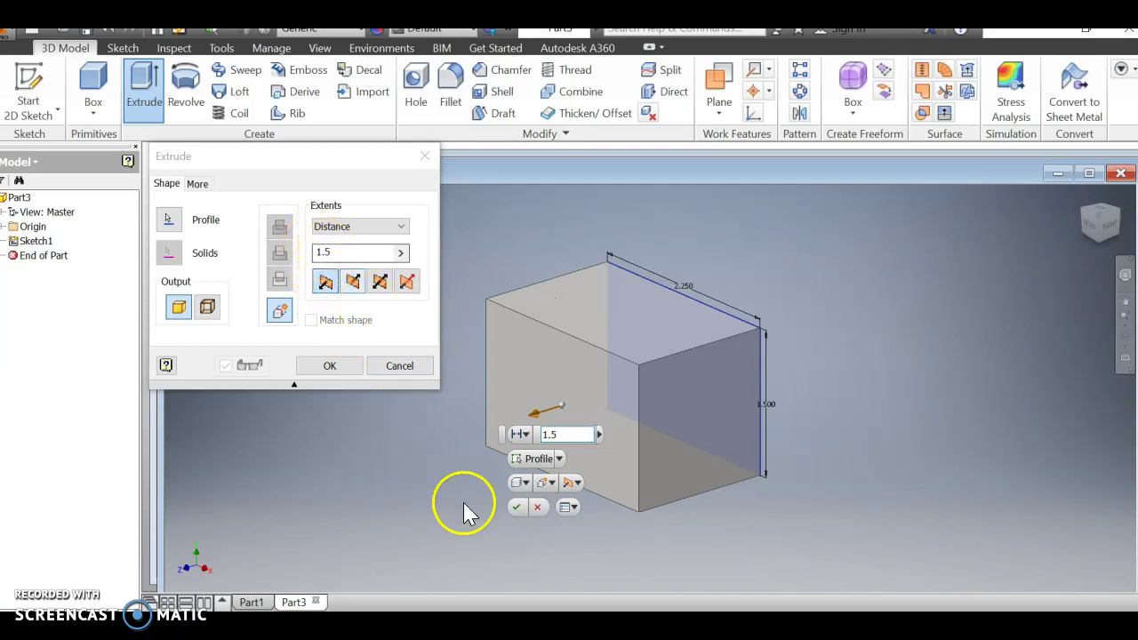
click(519, 507)
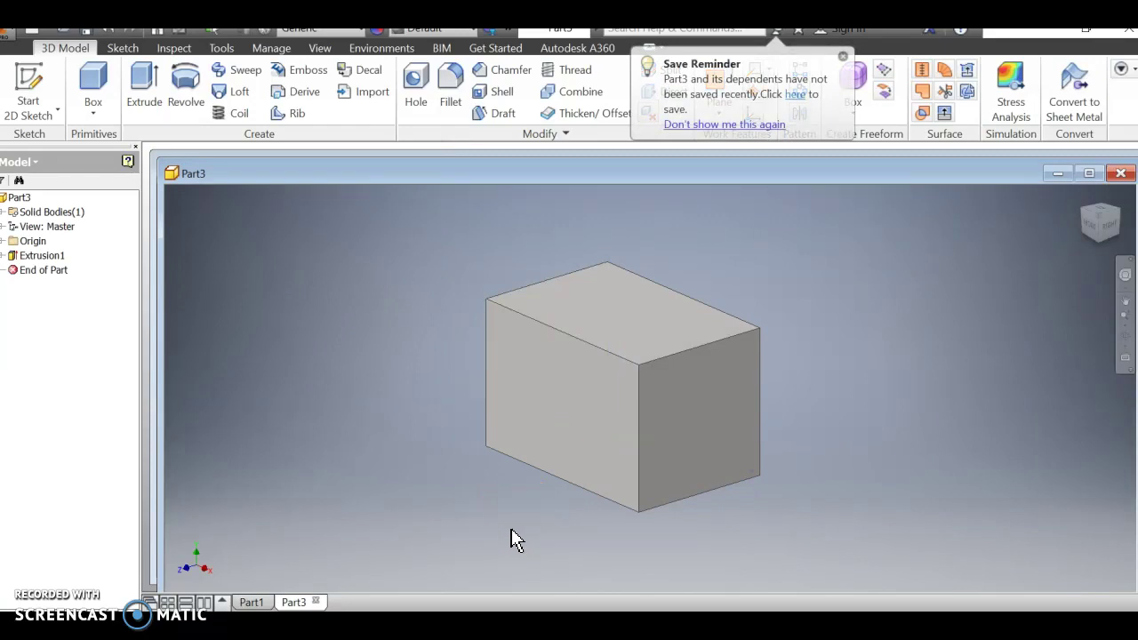
Step: Consult the Model Creation slide in the browser for the instructions on removing material from the front face, and return to Inventor
click(411, 533)
click(62, 586)
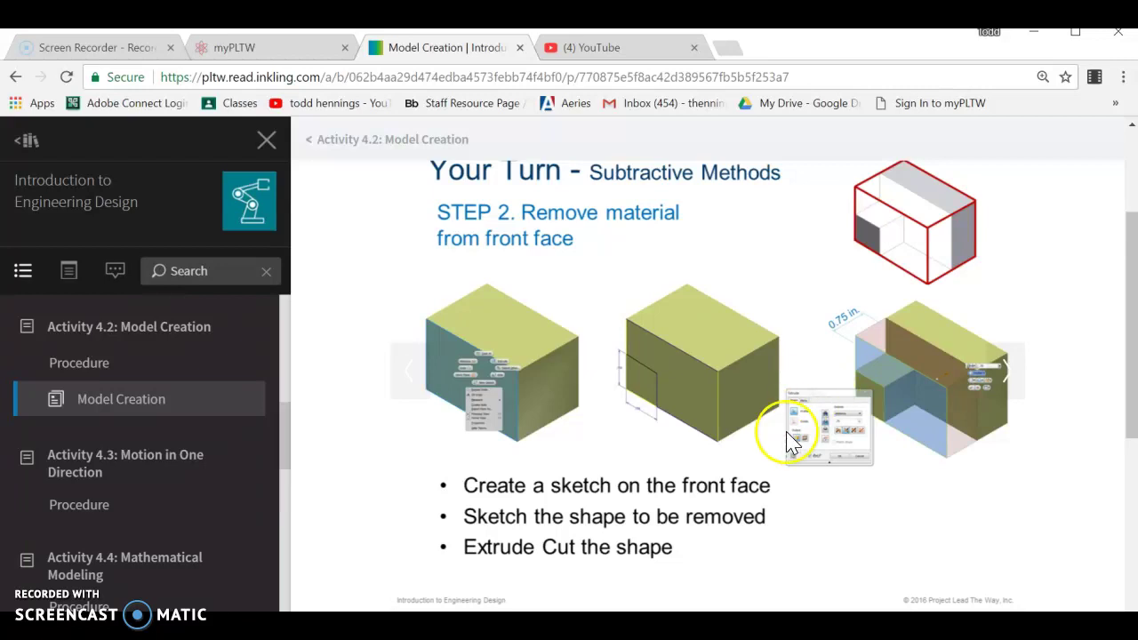
key(alt+Tab)
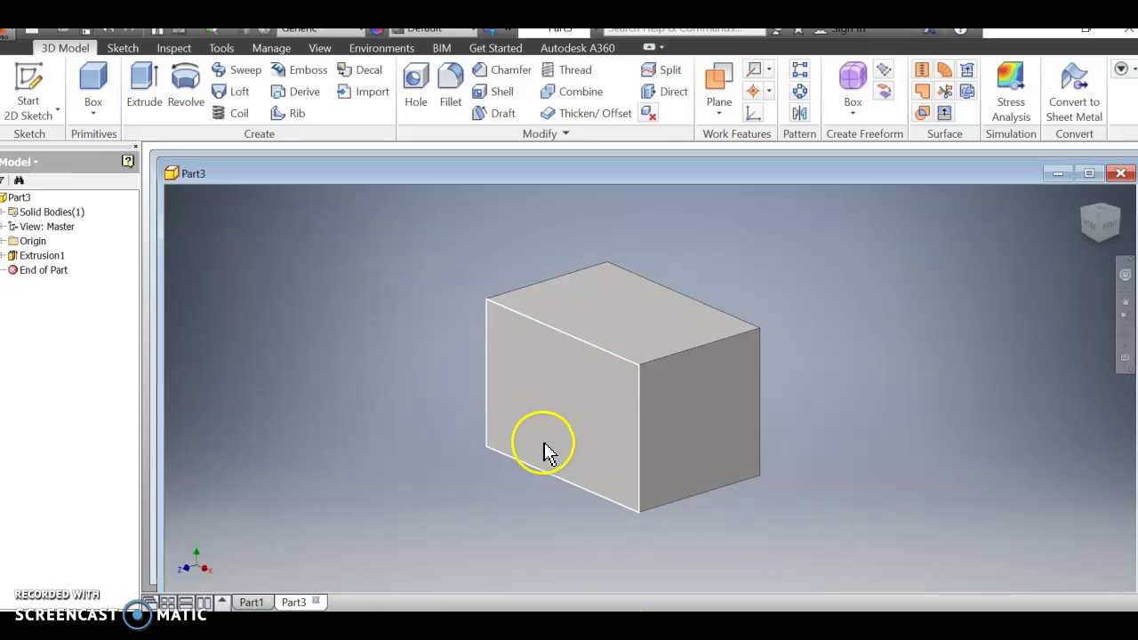
Step: Start a sketch on the block's front face and draw two lines outlining a lower-left corner notch, about 0.69 in wide and 0.56 in high
click(40, 78)
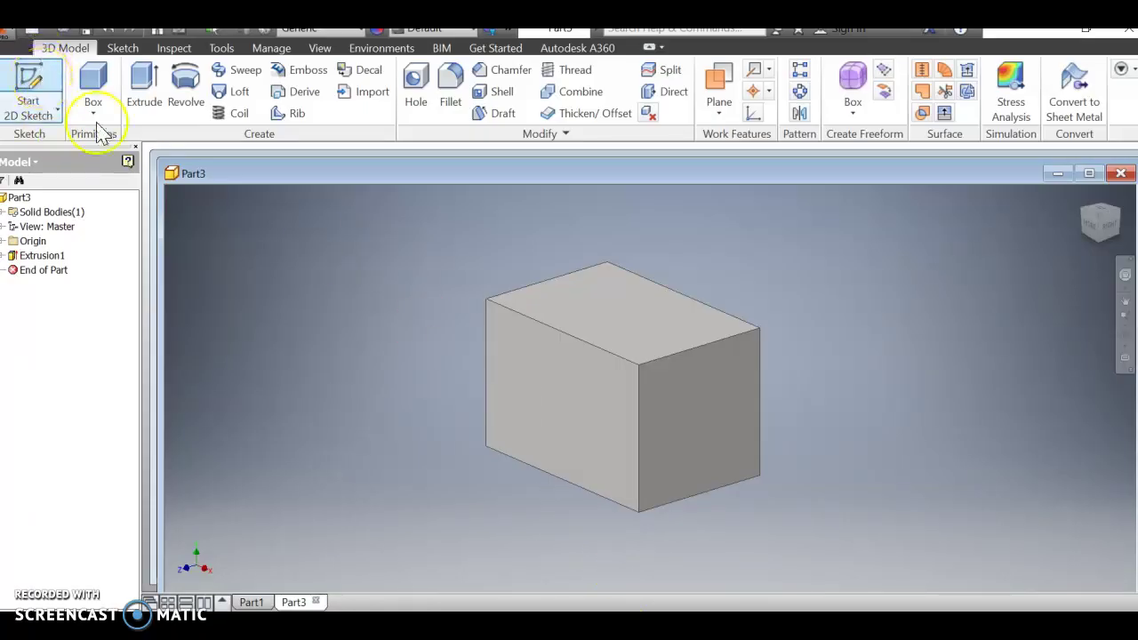
click(536, 386)
click(699, 85)
click(700, 83)
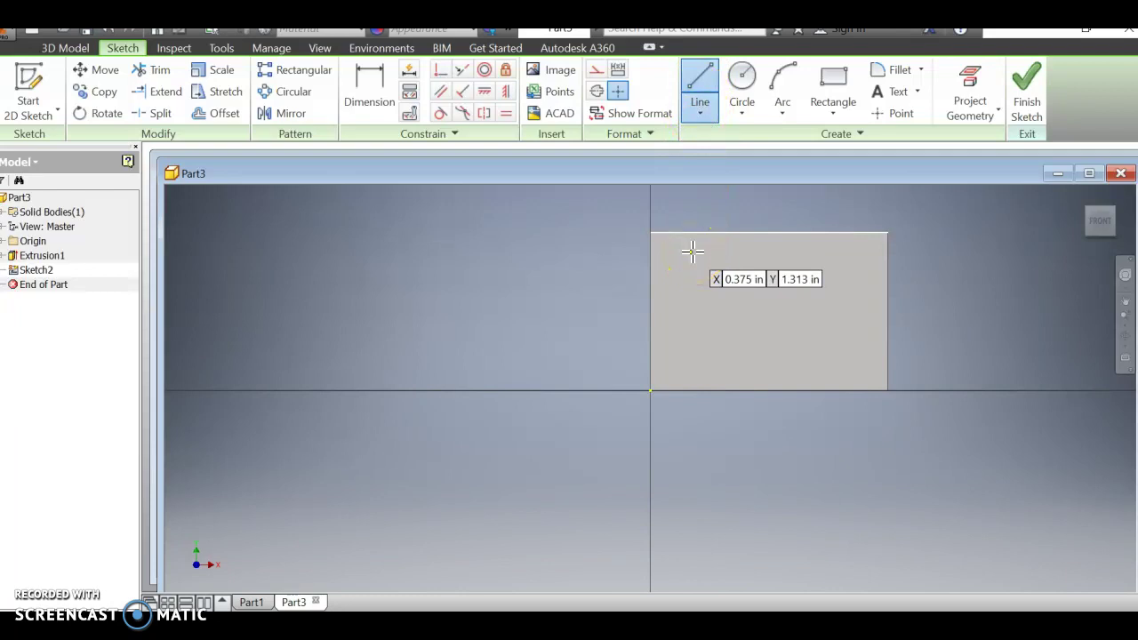
drag(693, 252, 718, 389)
click(718, 389)
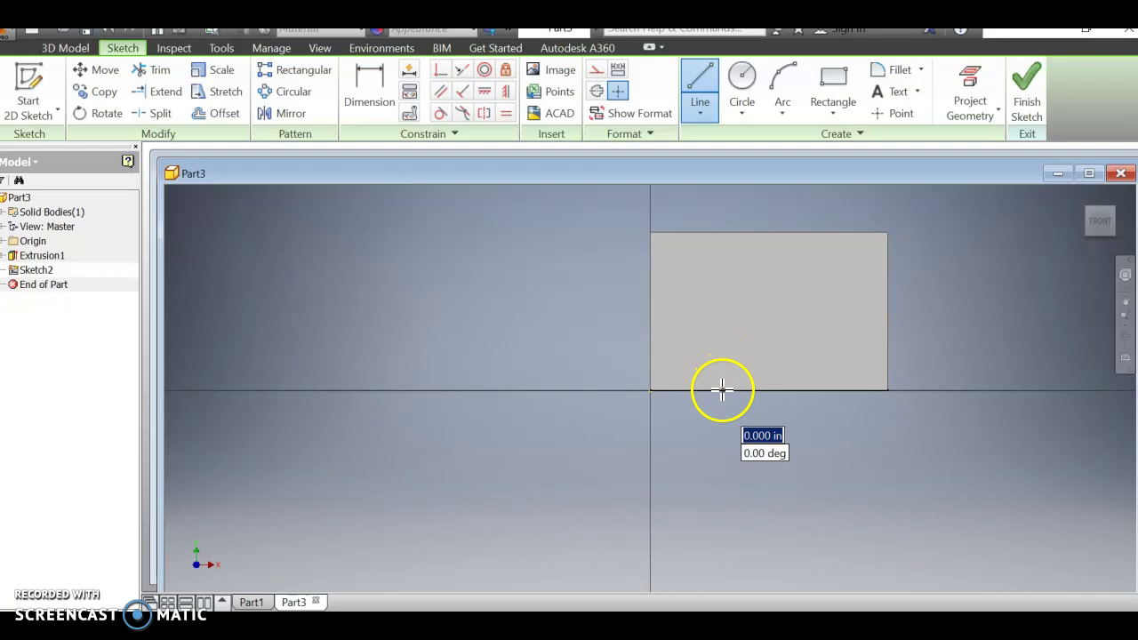
click(722, 332)
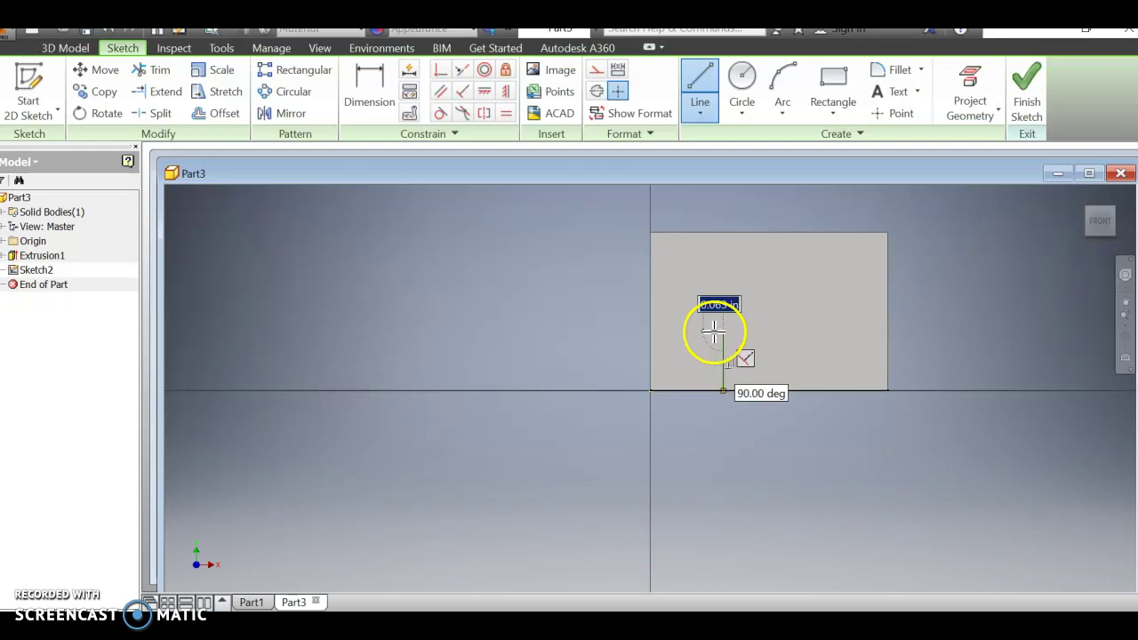
click(650, 331)
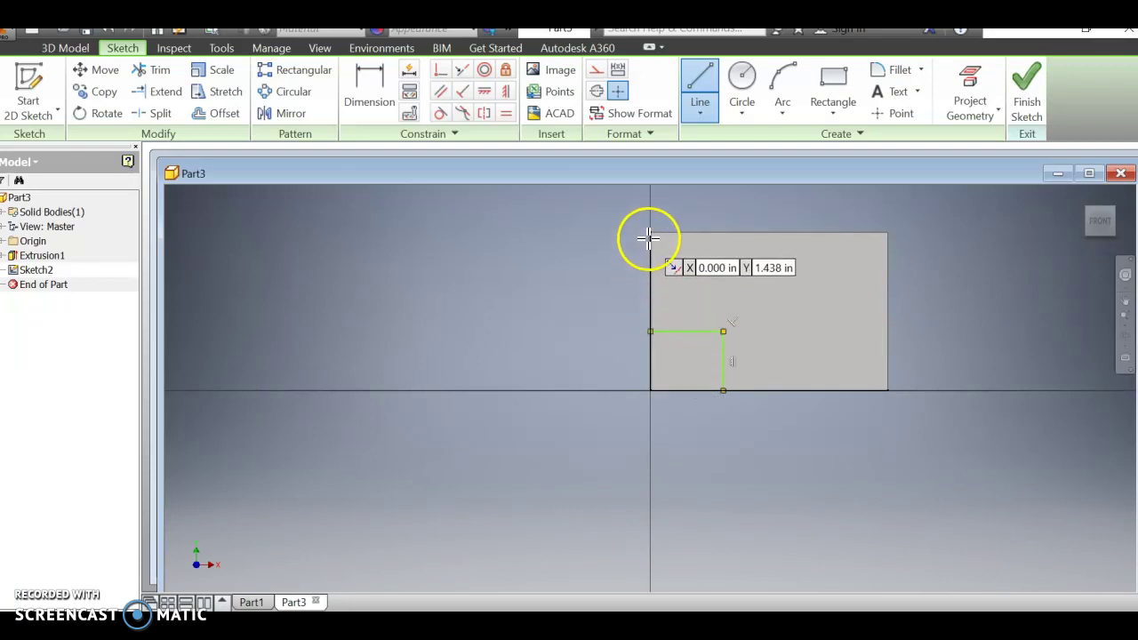
Step: Draw lines along the face's top, right and bottom edges, ending at the notch's lower corner
click(888, 232)
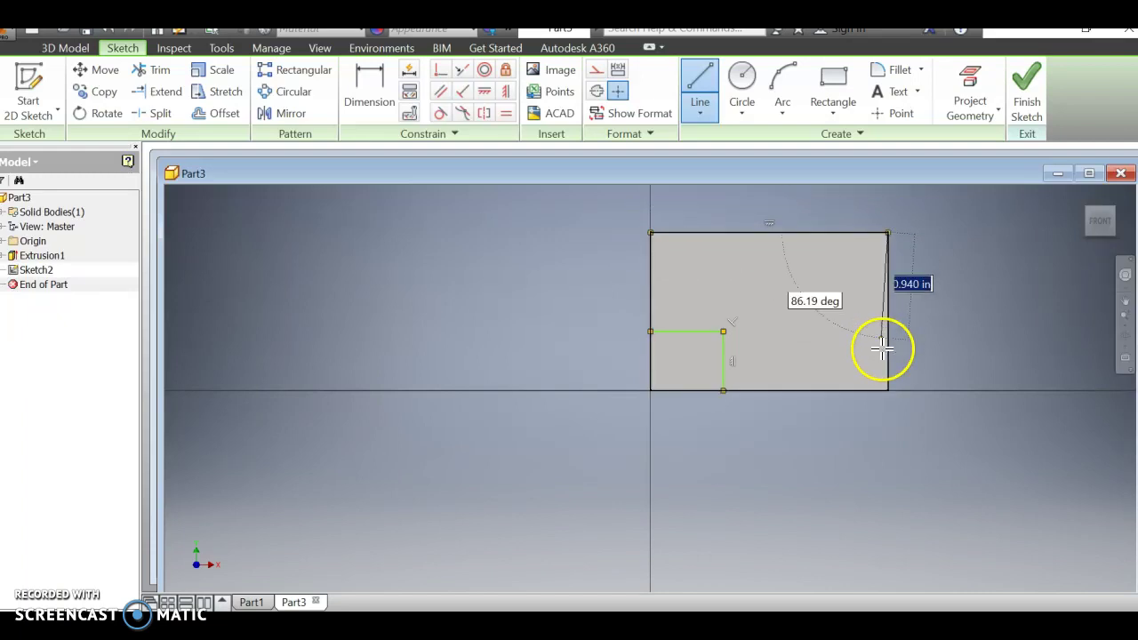
click(888, 390)
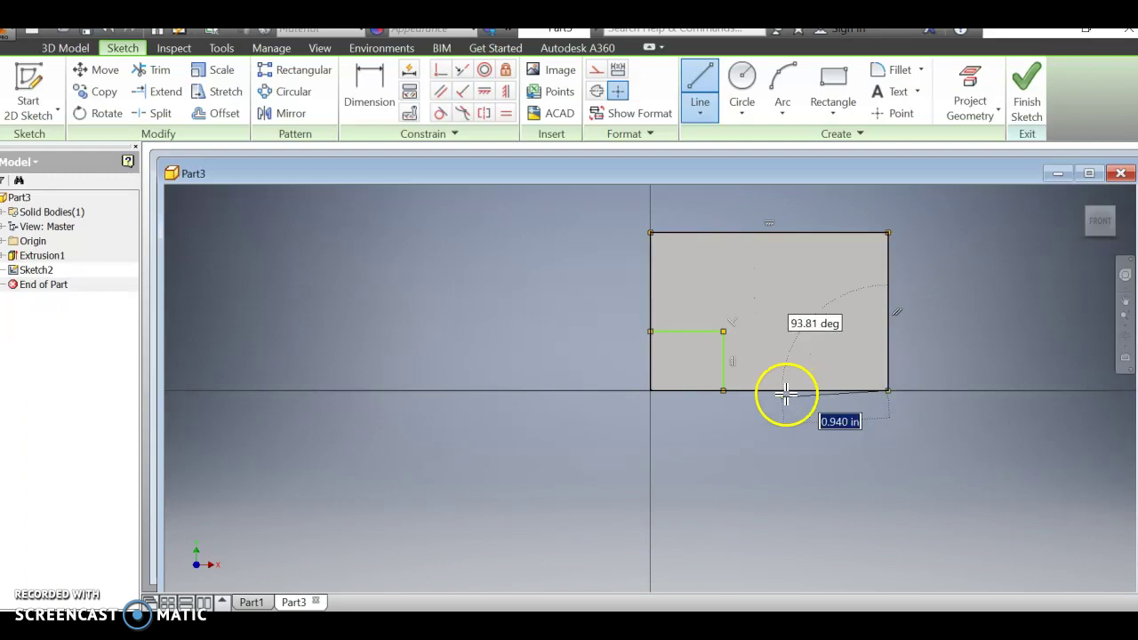
click(724, 389)
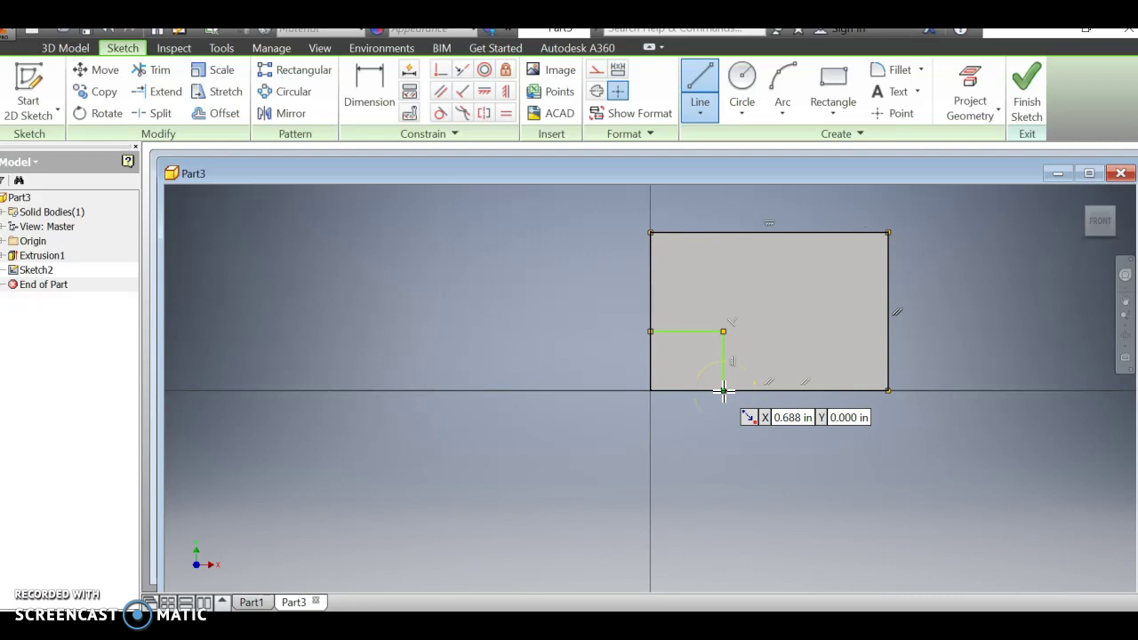
key(Escape)
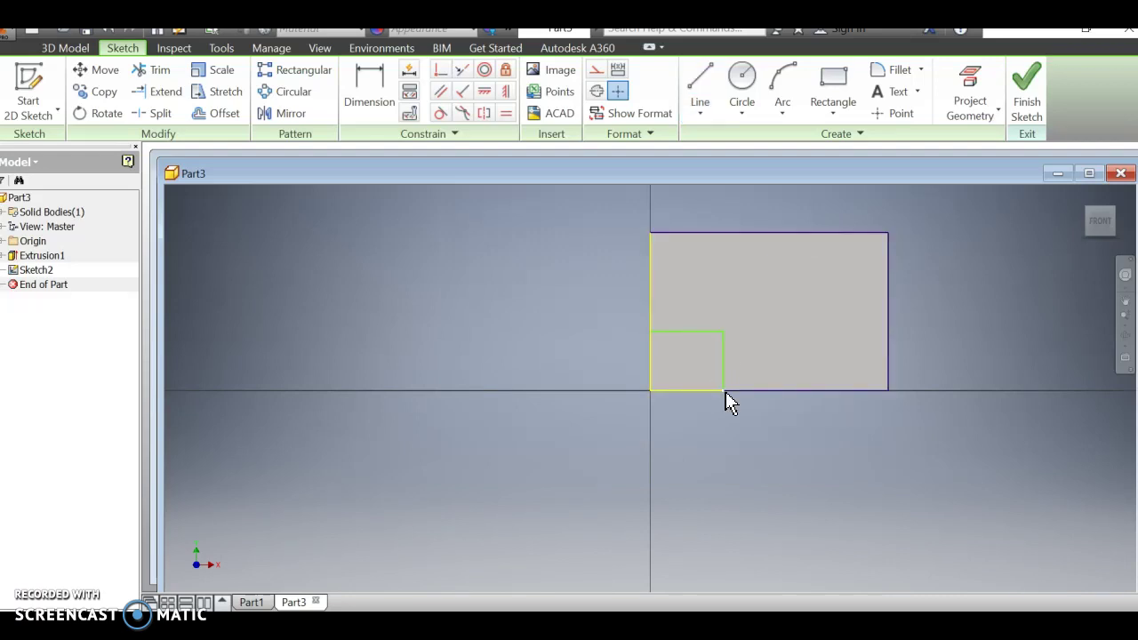
Step: Dimension the notch's horizontal line to 0.75 in
click(371, 91)
click(686, 333)
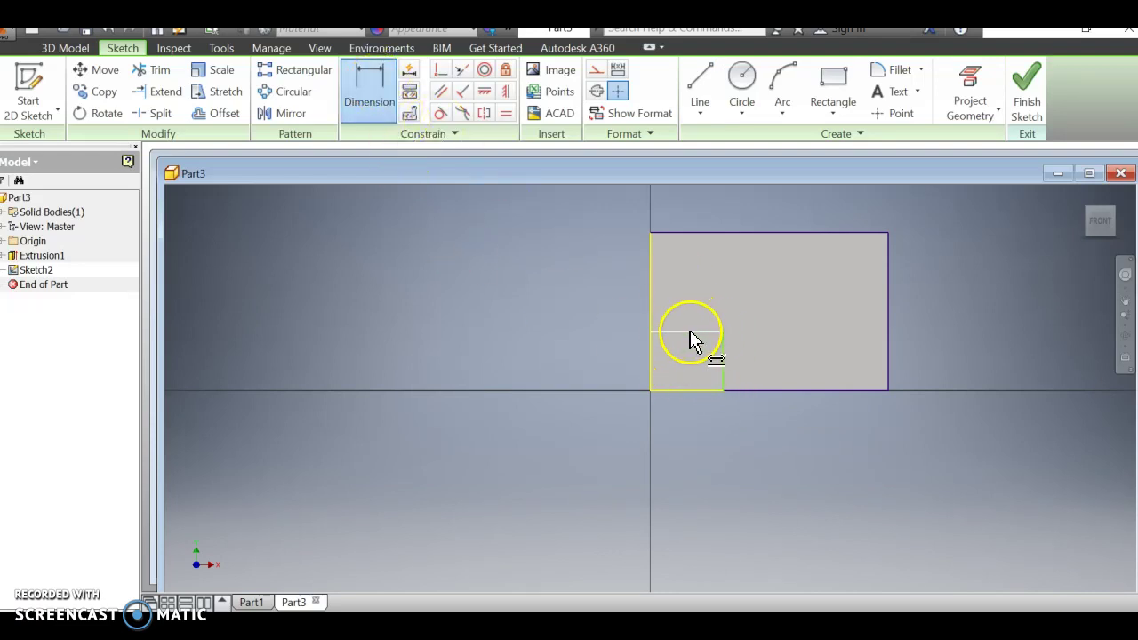
click(691, 316)
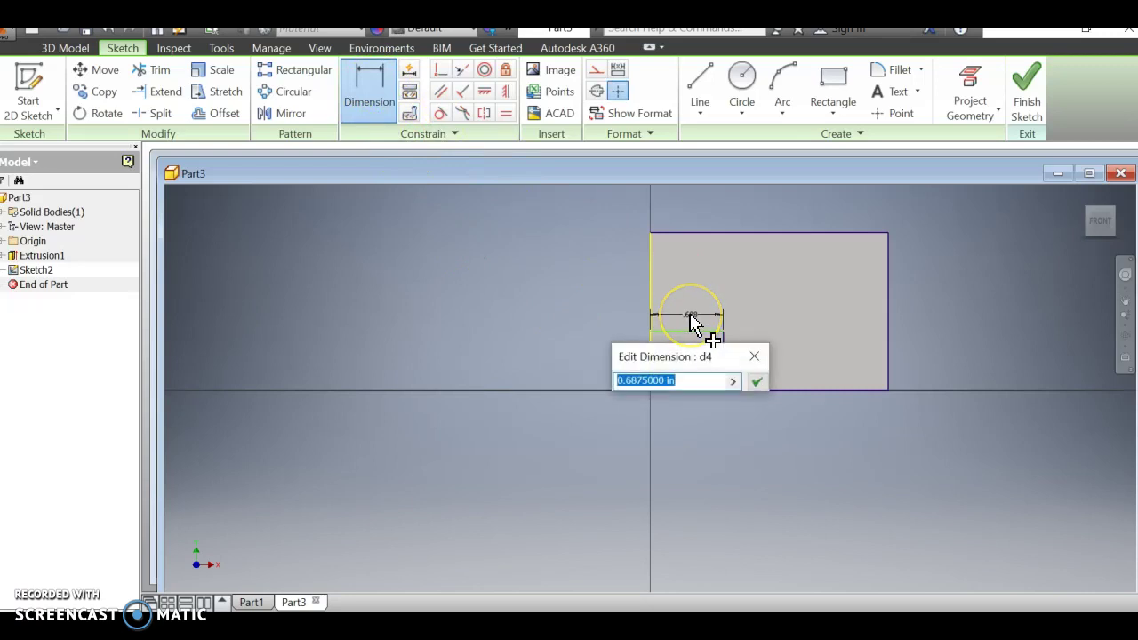
text(.7)
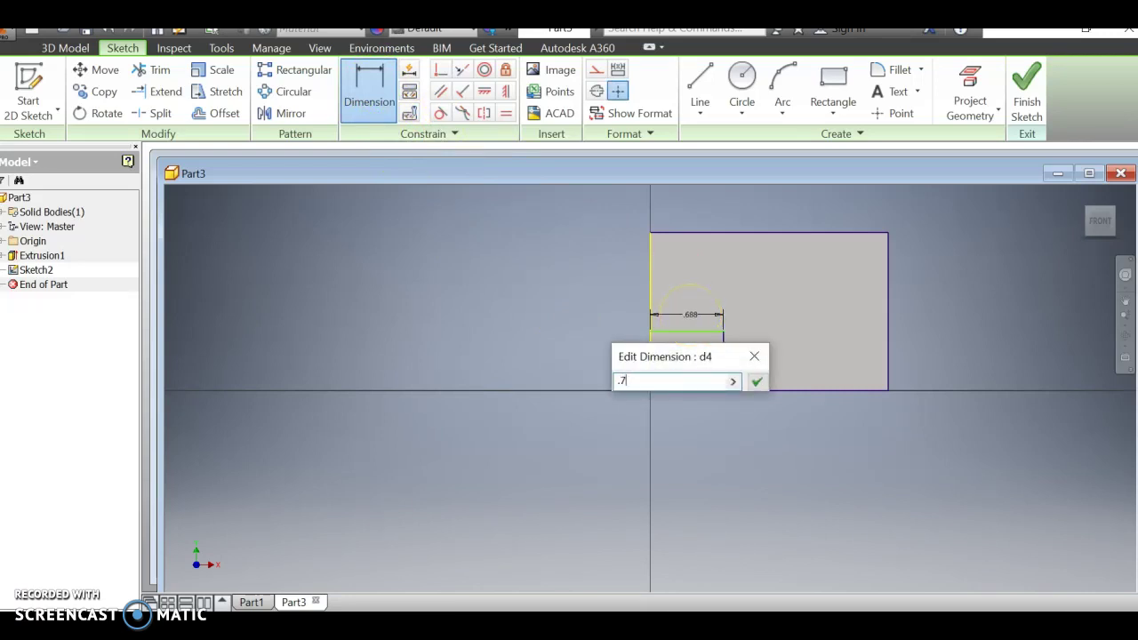
key(Return)
Step: Dimension the notch's vertical line to 0.75 in and finish the sketch
click(727, 360)
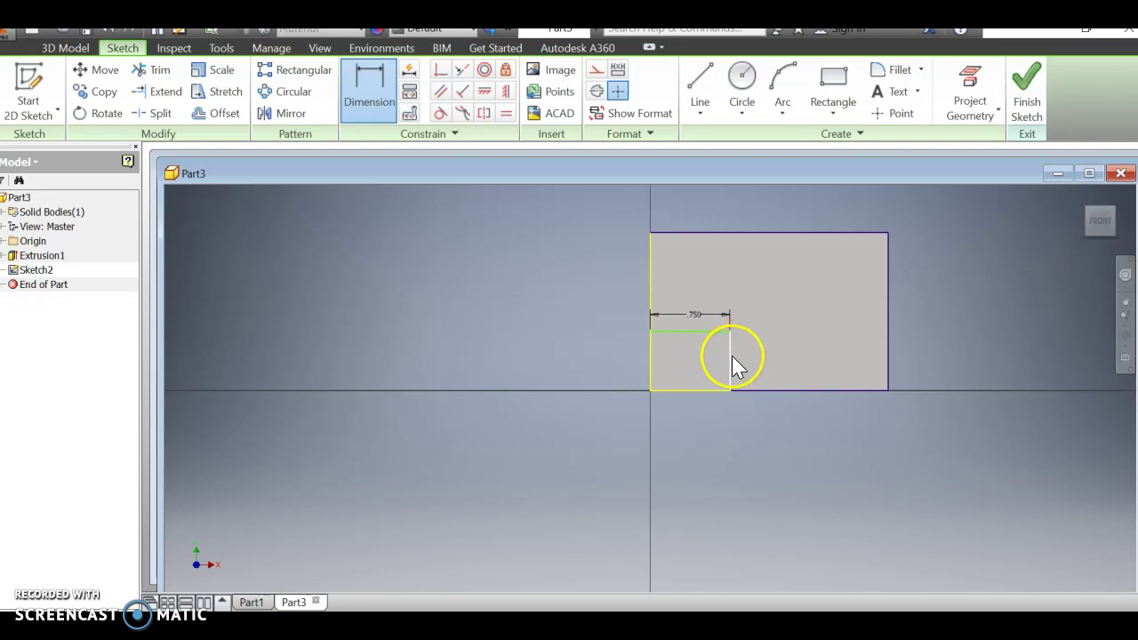
click(759, 359)
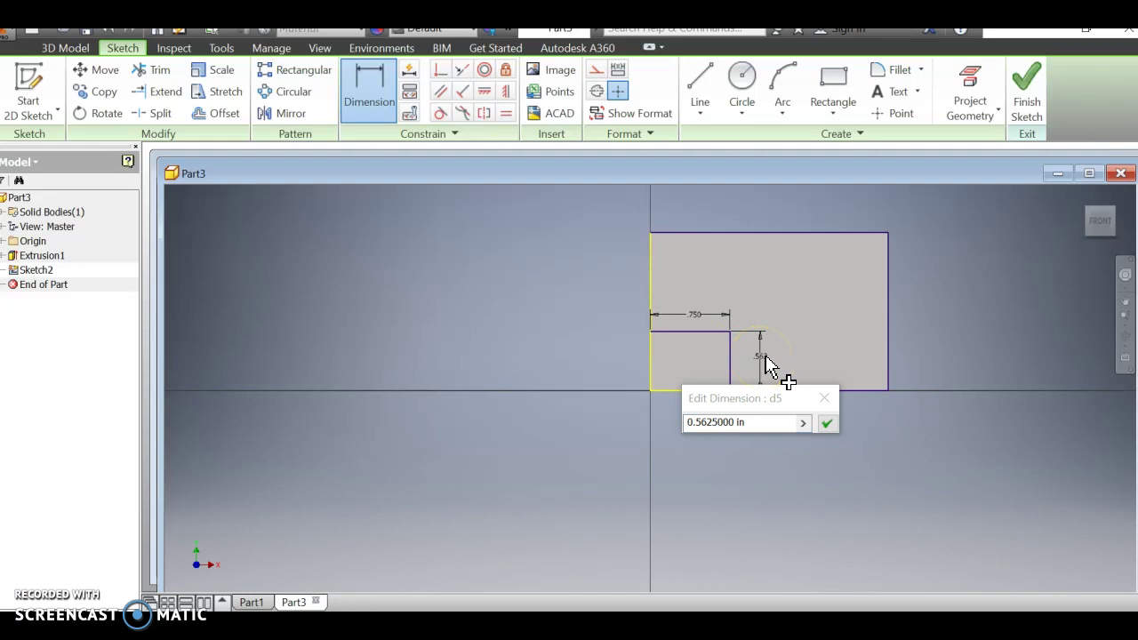
click(756, 424)
drag(756, 423, 680, 418)
text(0.75)
key(Return)
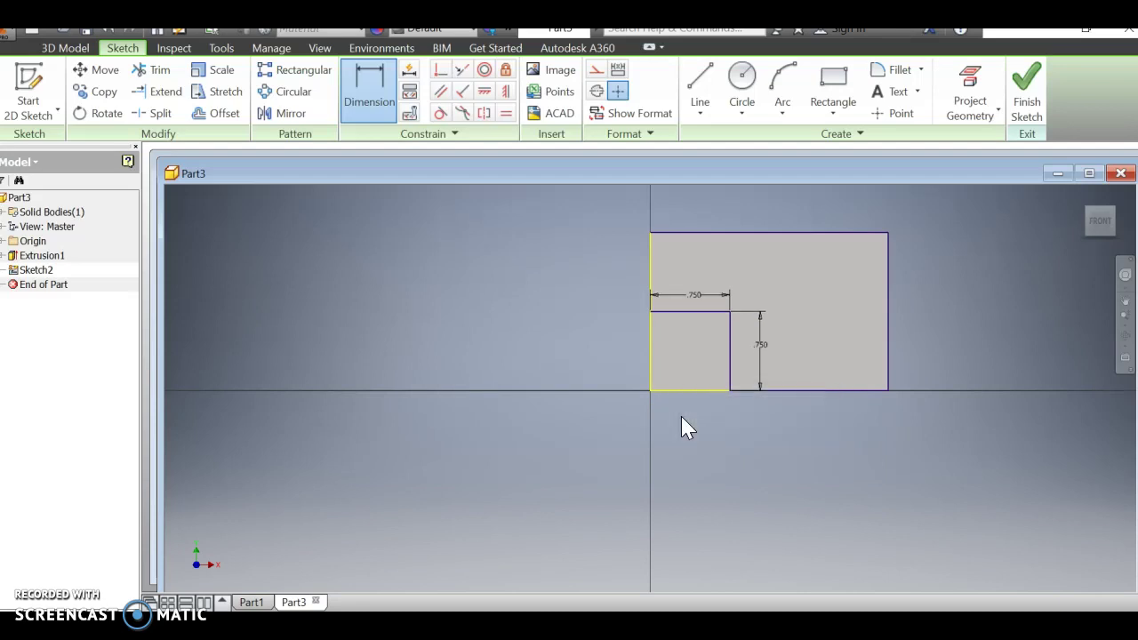
click(1025, 88)
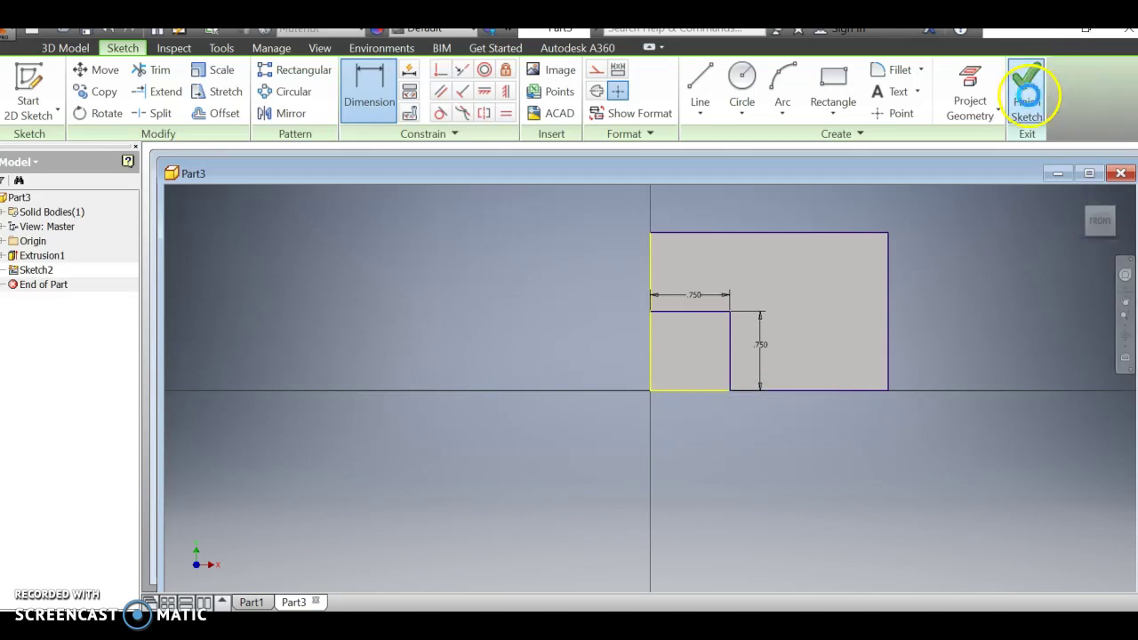
Step: Extrude-cut the L-shaped profile around the corner notch 0.75 in deep into the block
click(143, 86)
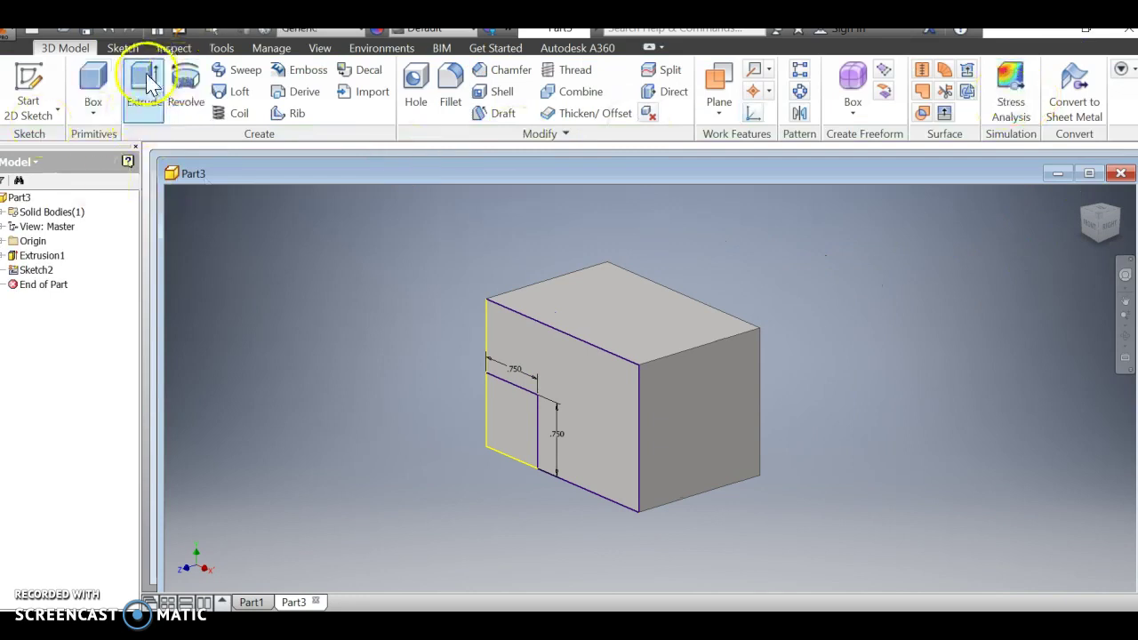
click(594, 408)
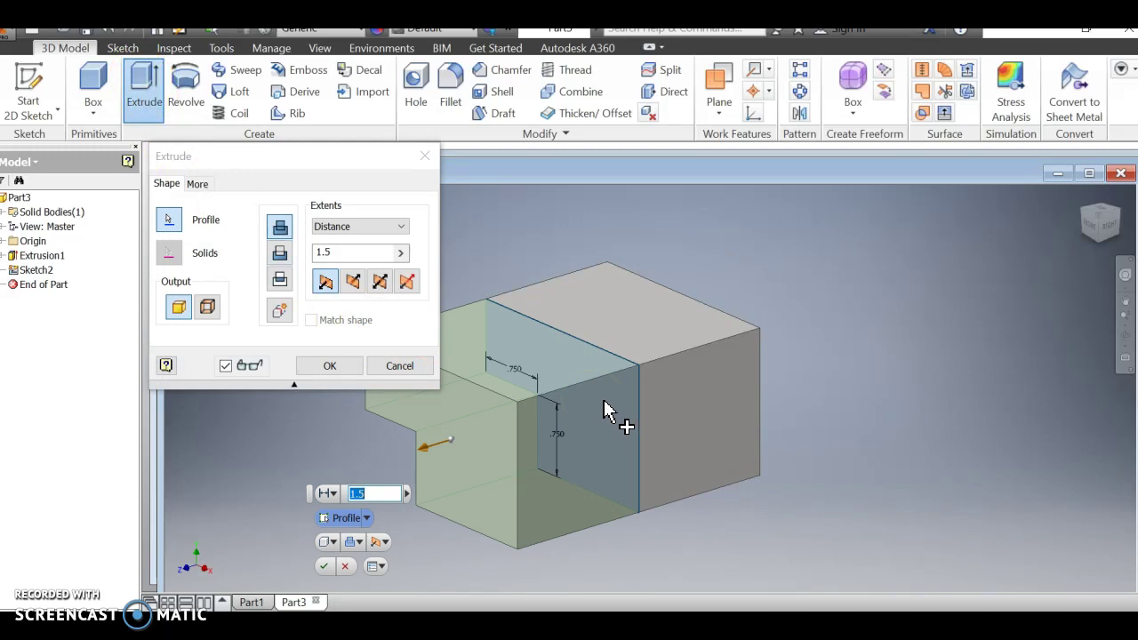
click(281, 256)
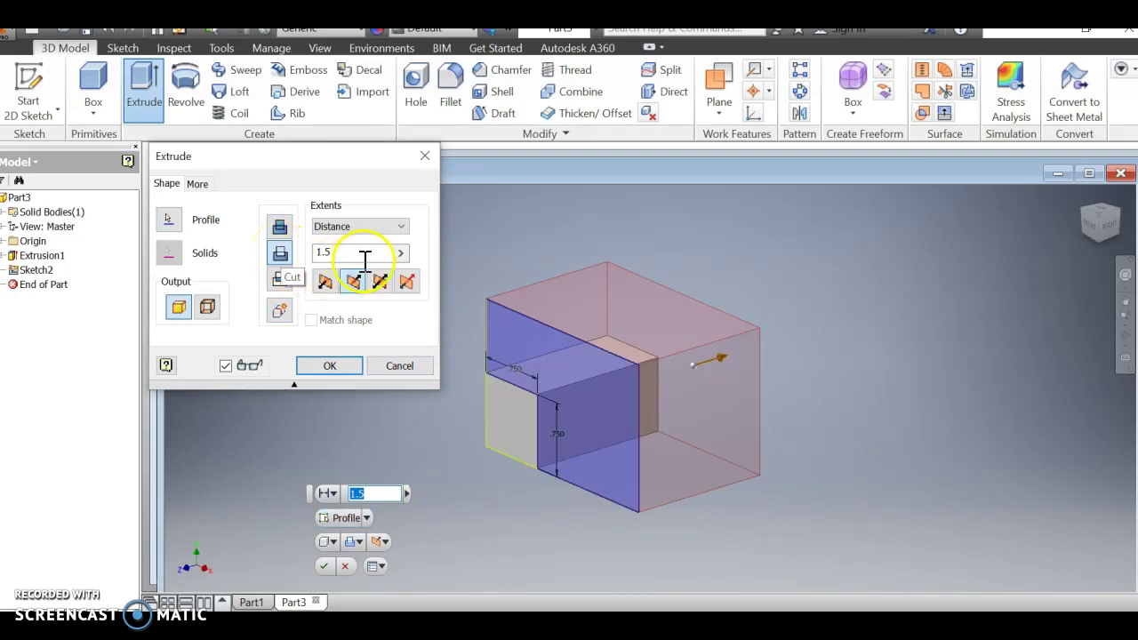
click(284, 256)
text(.75)
key(Return)
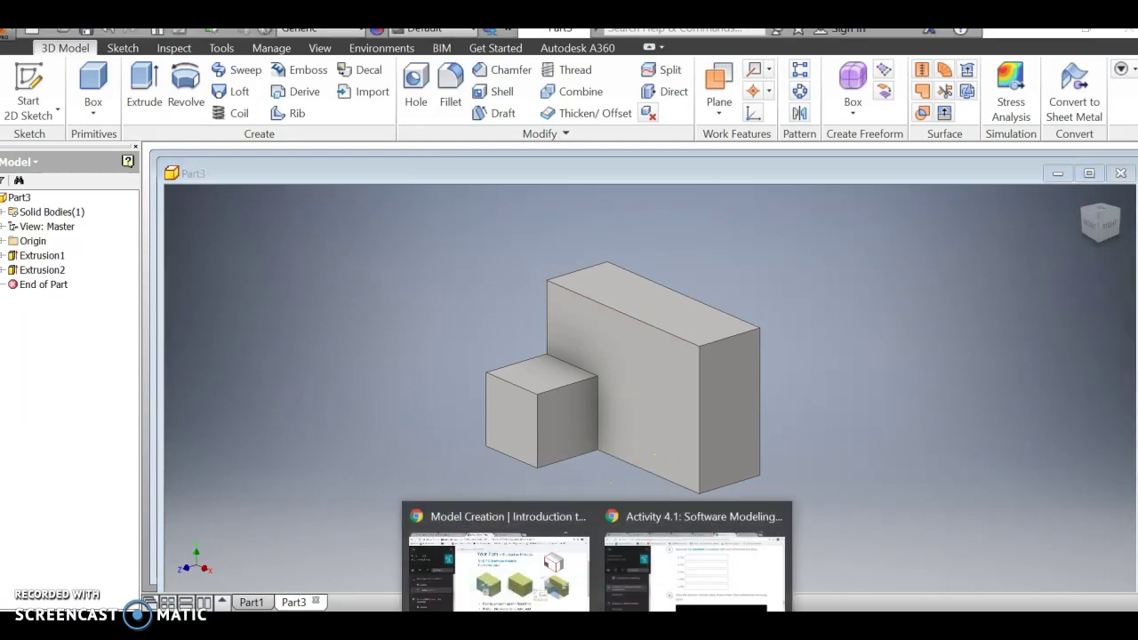
Step: Switch to the Model Creation page in Chrome and view the slide following the extrude cut instructions
click(546, 590)
scroll(755, 498, down, 1)
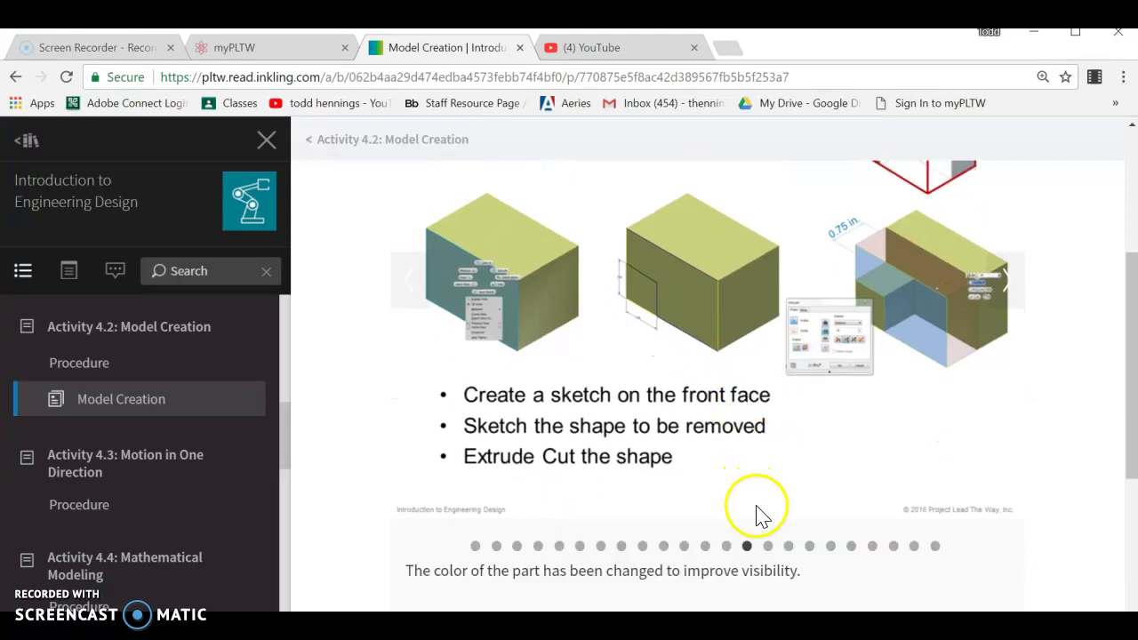
click(770, 546)
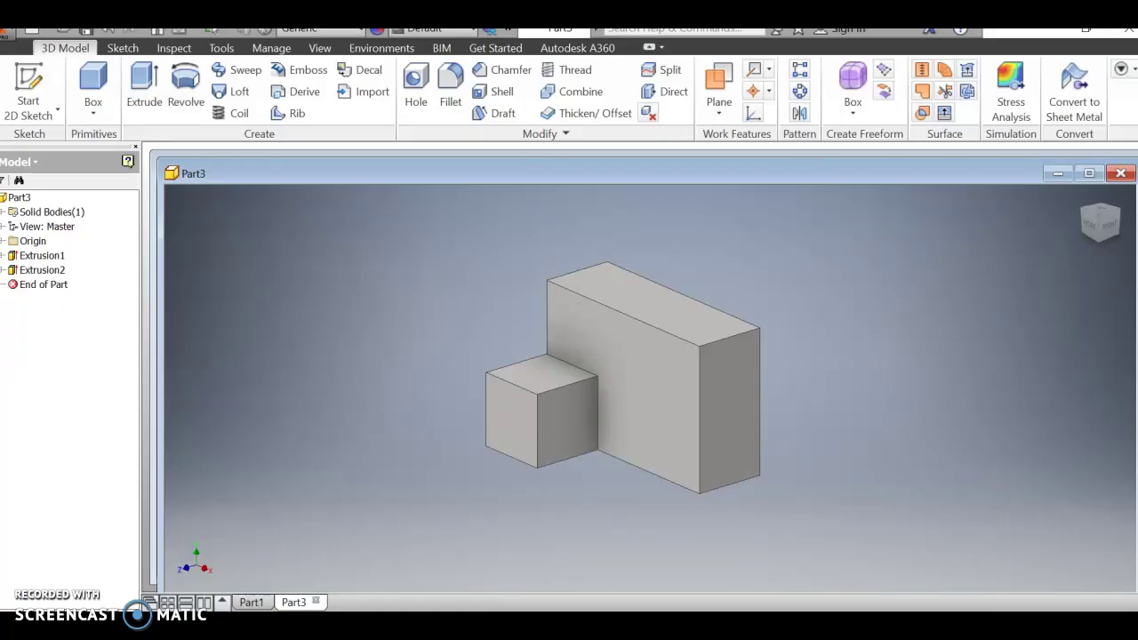
Step: Sketch a 0.75 by 0.75 in rectangle from the upper-right corner of the recessed front face and finish the sketch
click(33, 92)
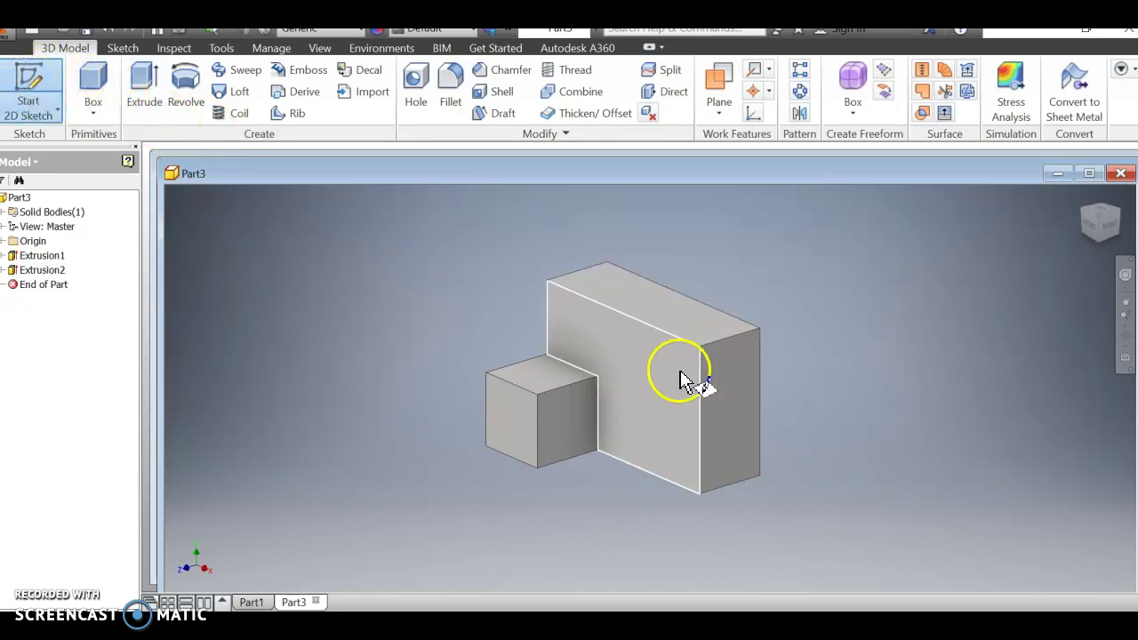
click(652, 374)
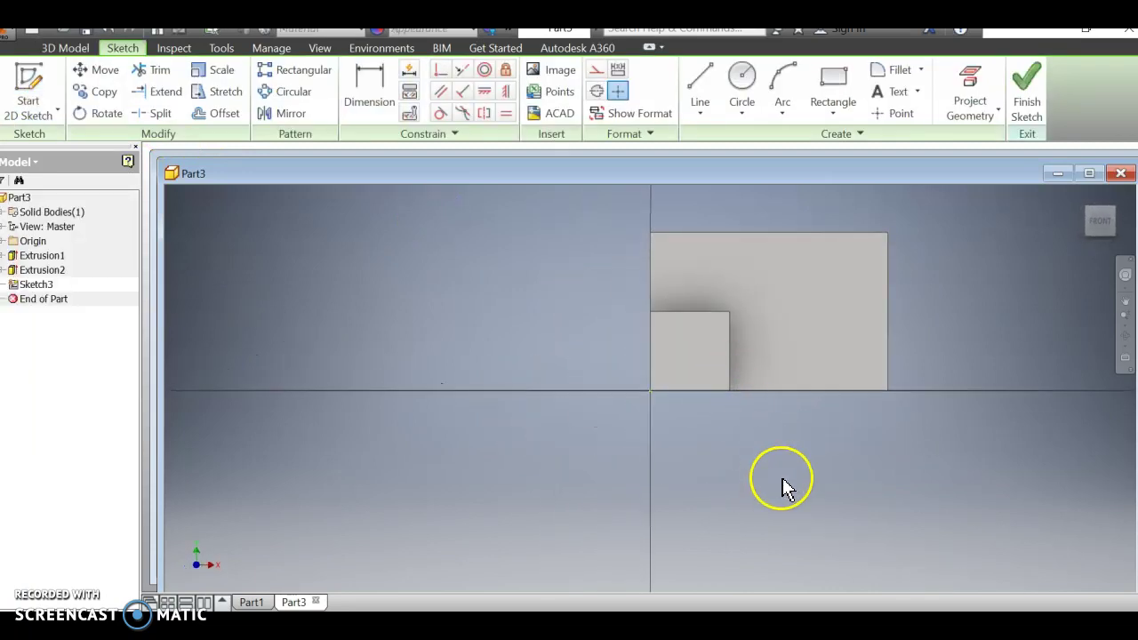
middle_drag(783, 482, 574, 554)
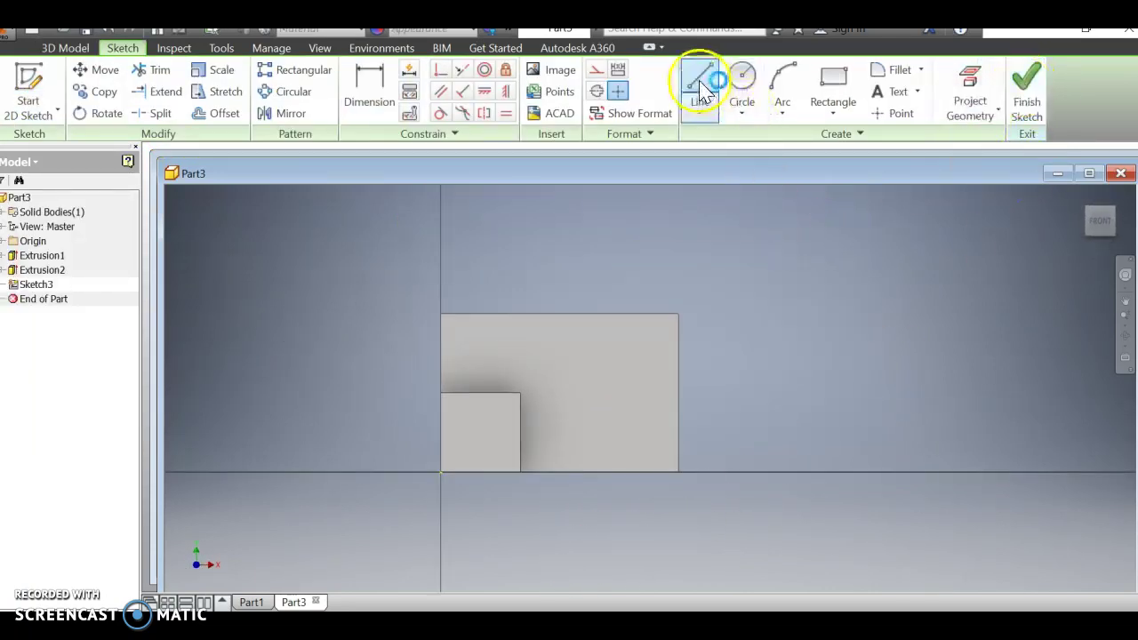
click(835, 87)
click(845, 112)
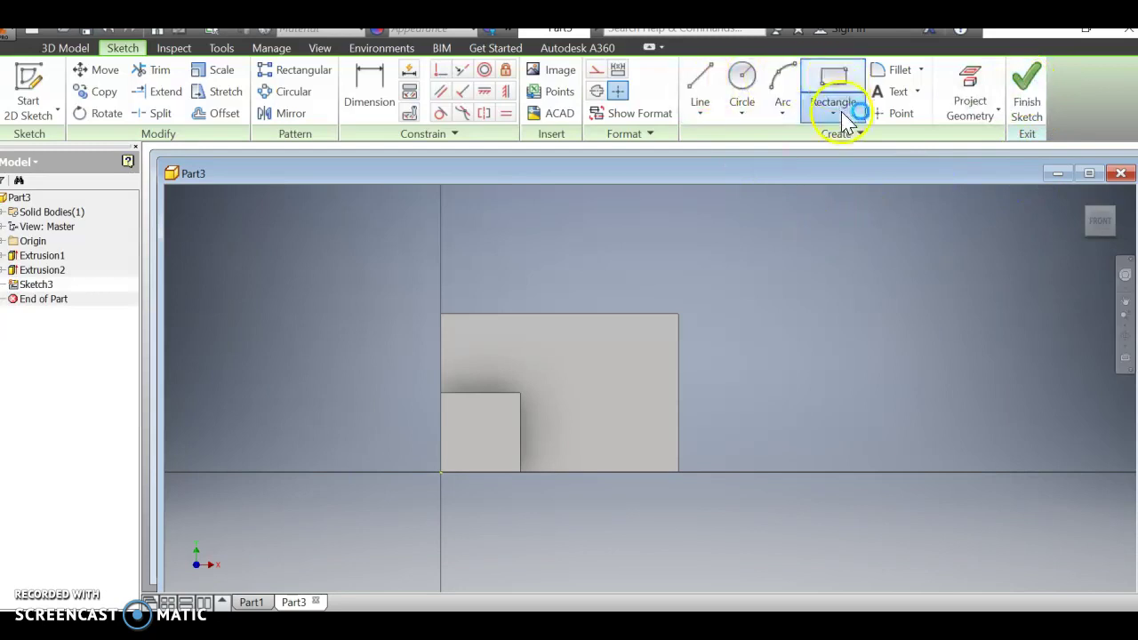
click(854, 146)
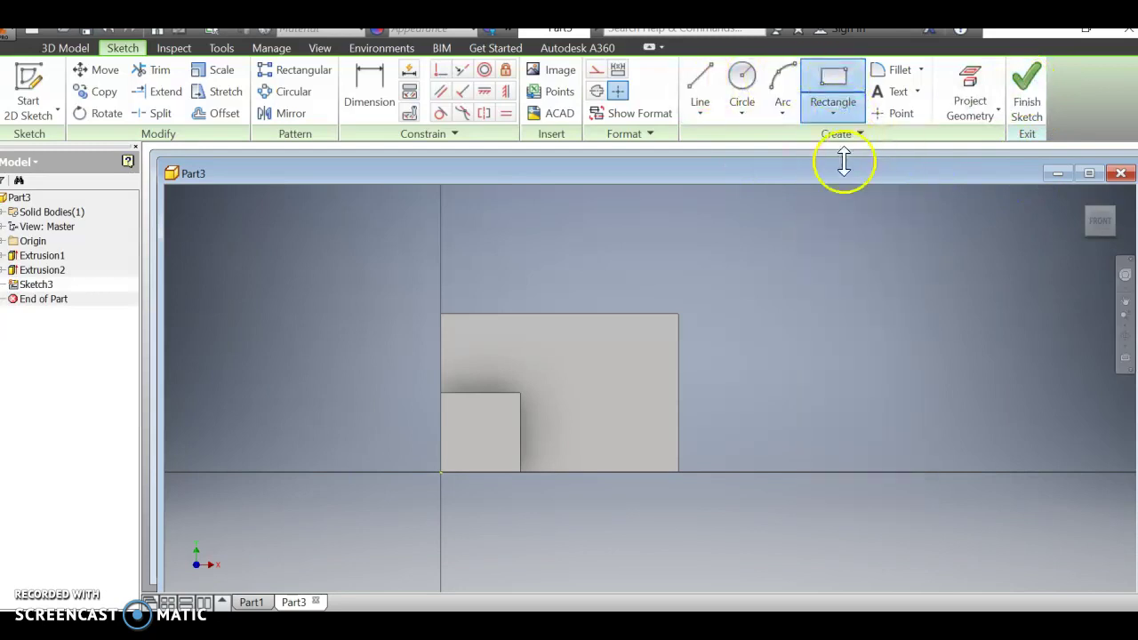
click(678, 313)
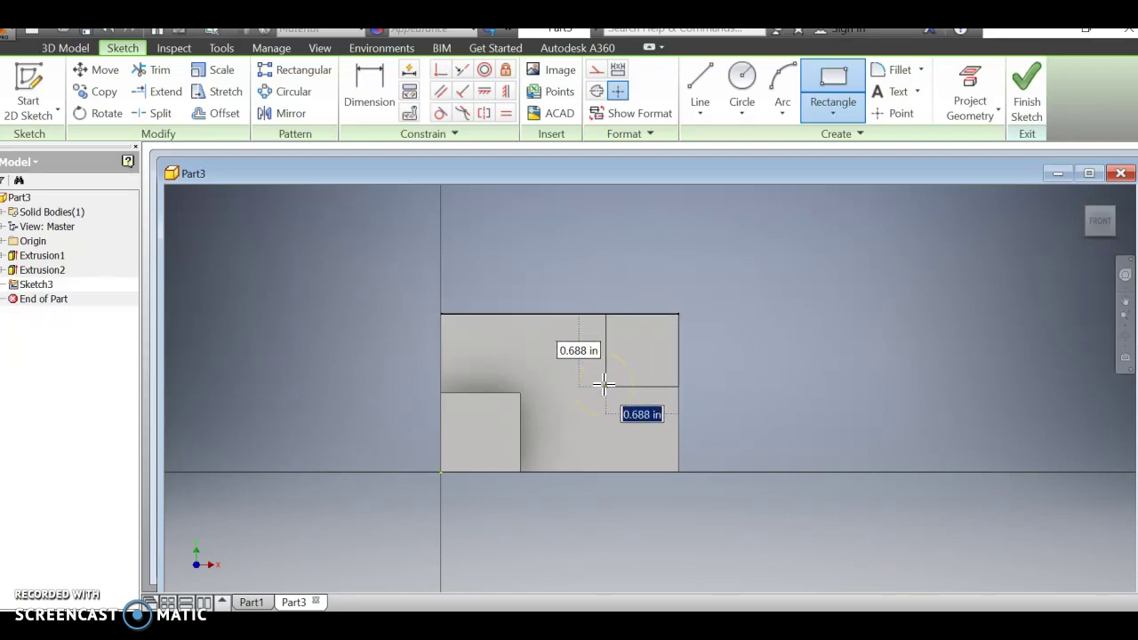
text(.75)
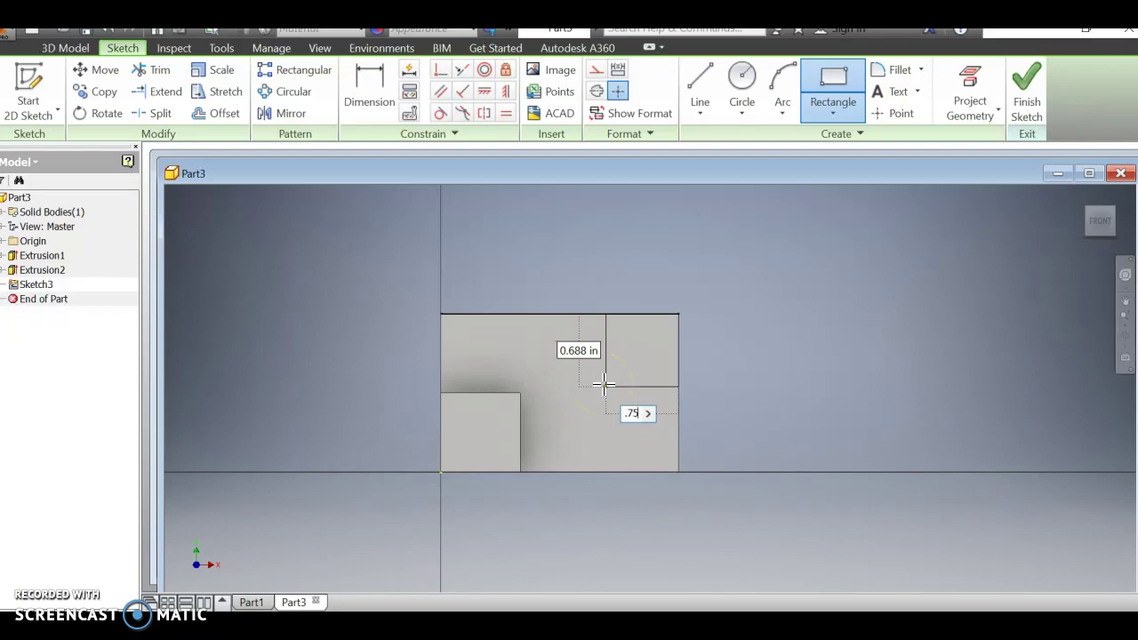
key(Tab)
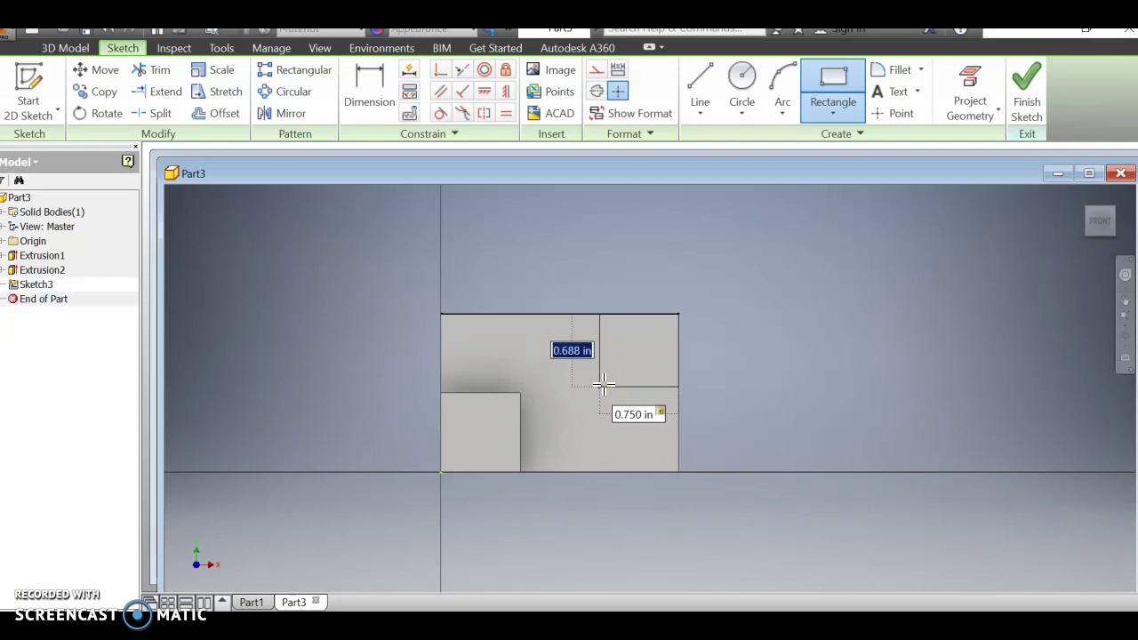
text(.75)
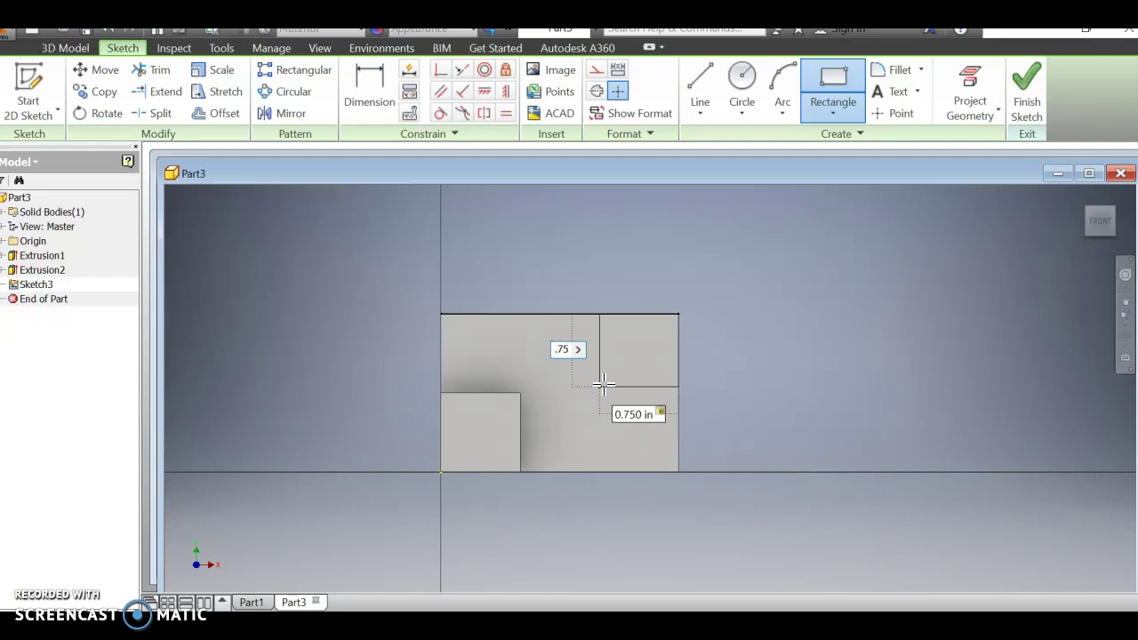
key(Return)
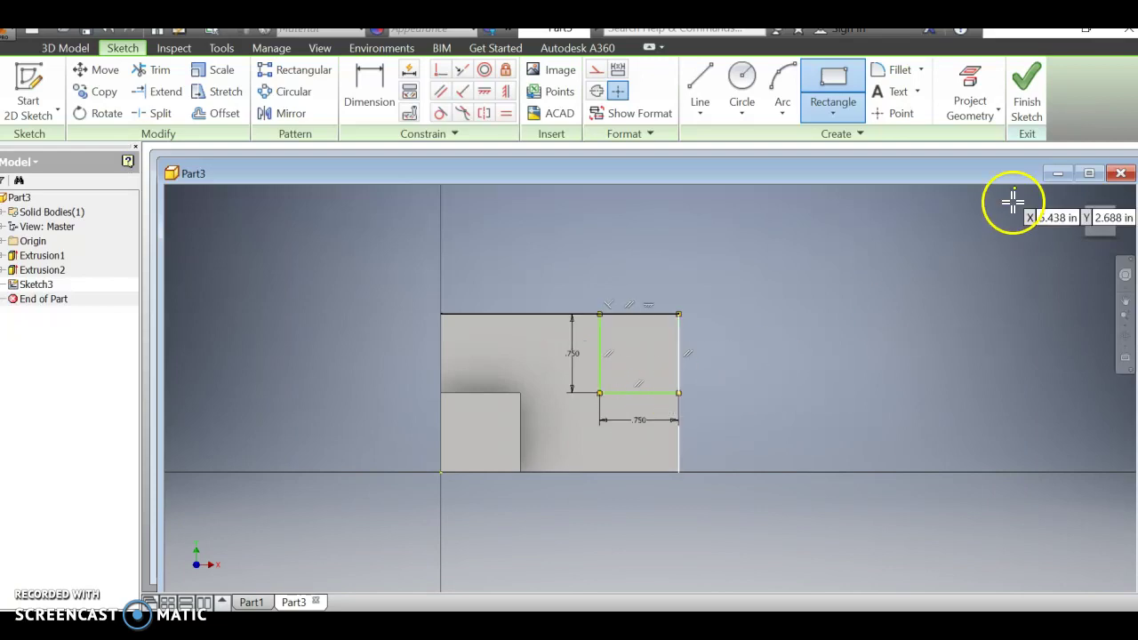
click(1018, 89)
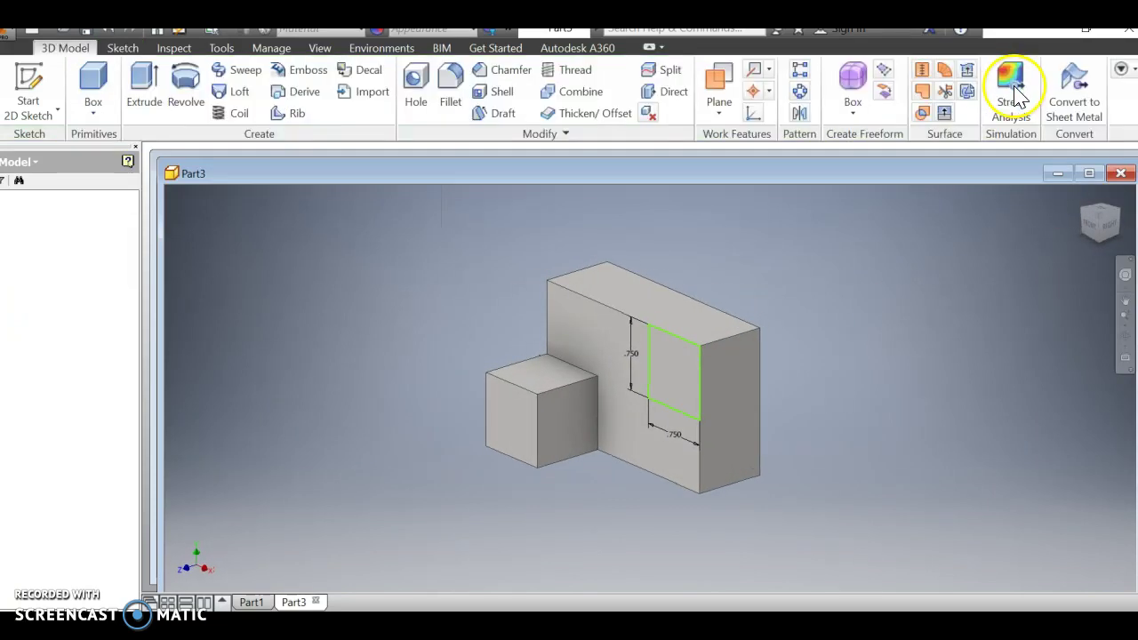
Step: Extrude-cut the square profile 0.75 in through the rear block's upper-right corner
click(147, 82)
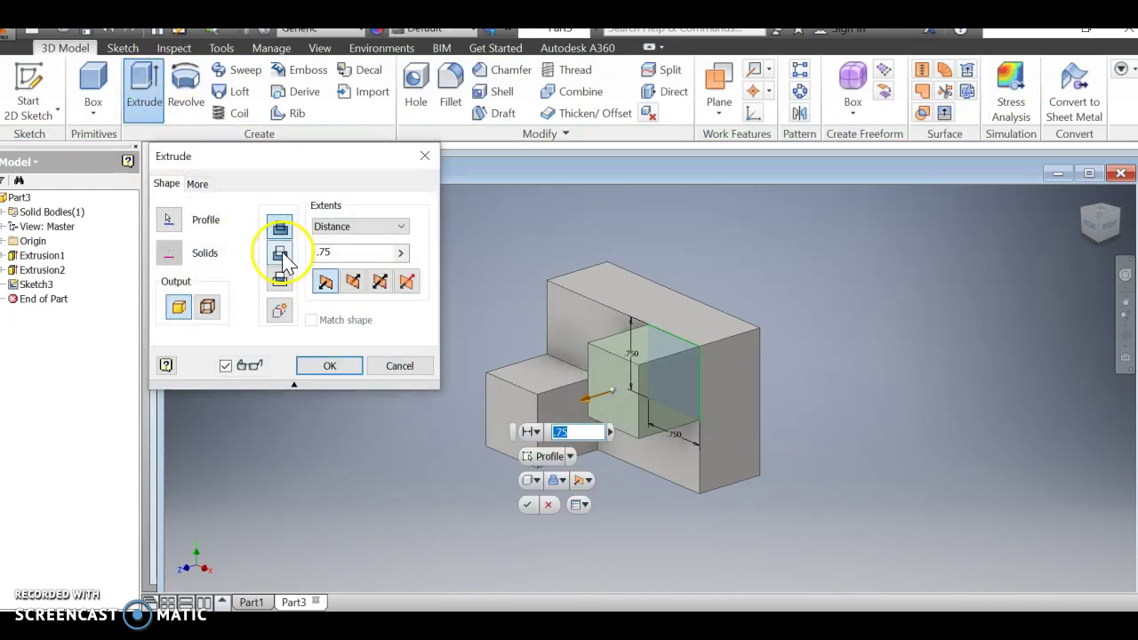
click(280, 253)
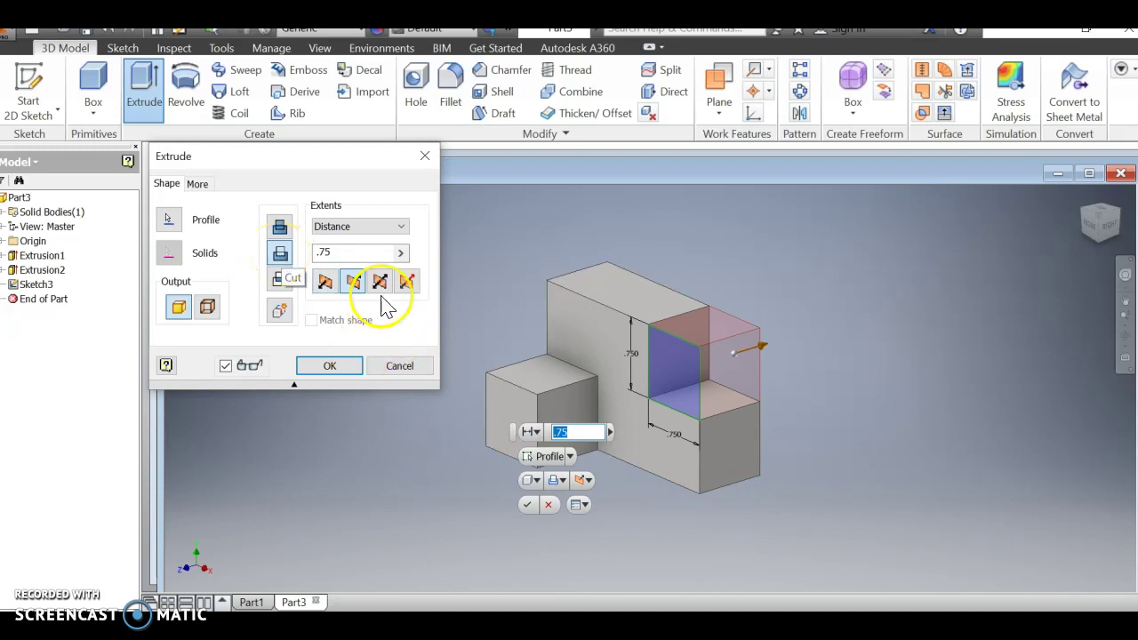
click(345, 378)
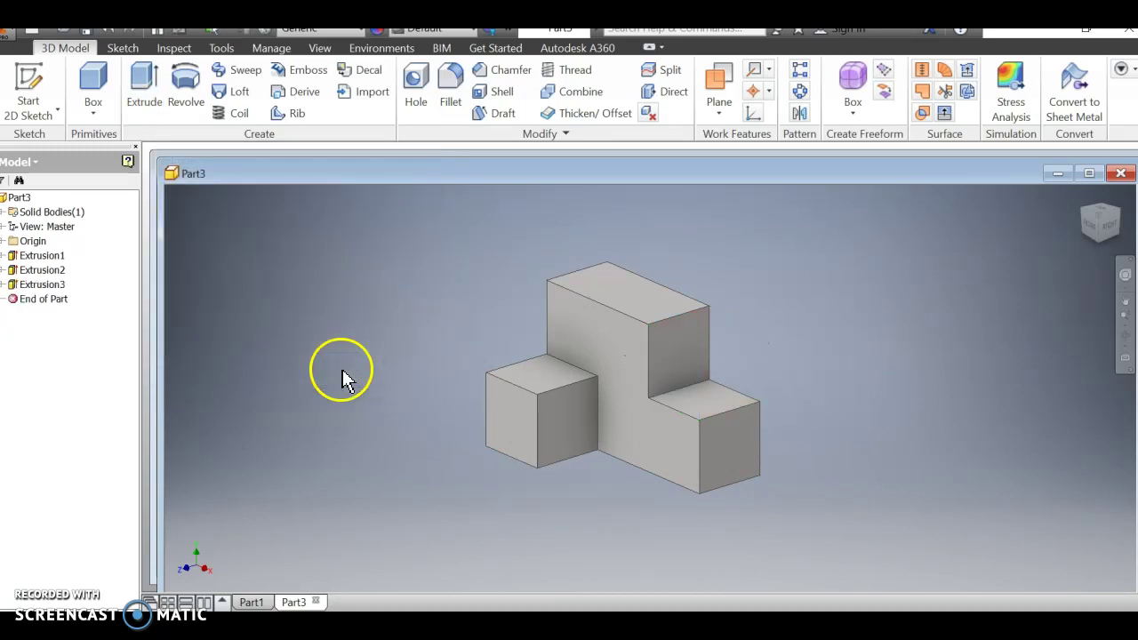